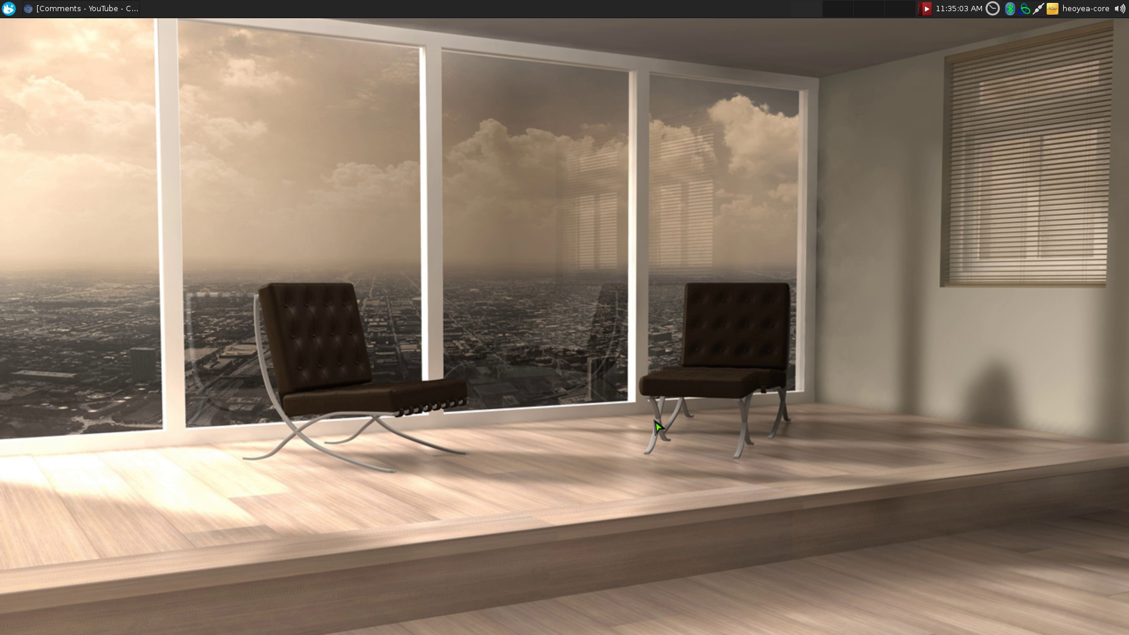
# Step: Open a maximized Thunar window on EdoTensei's PC_Games folder and bring up fts-ssf4ae.iso's actions
pyautogui.press('super+e')
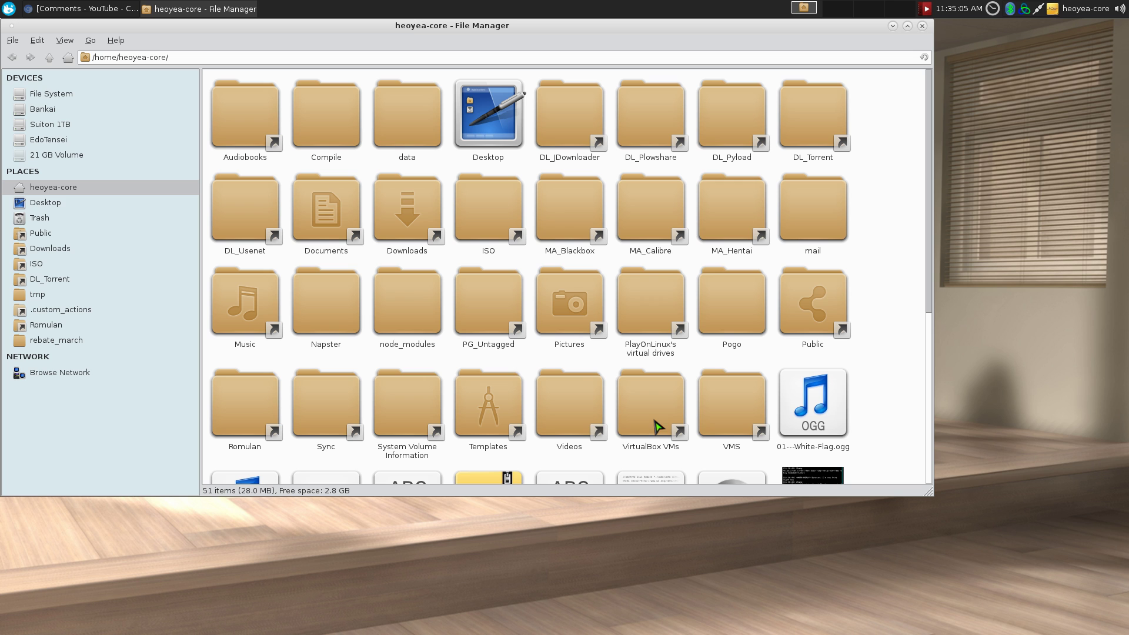
pyautogui.click(908, 25)
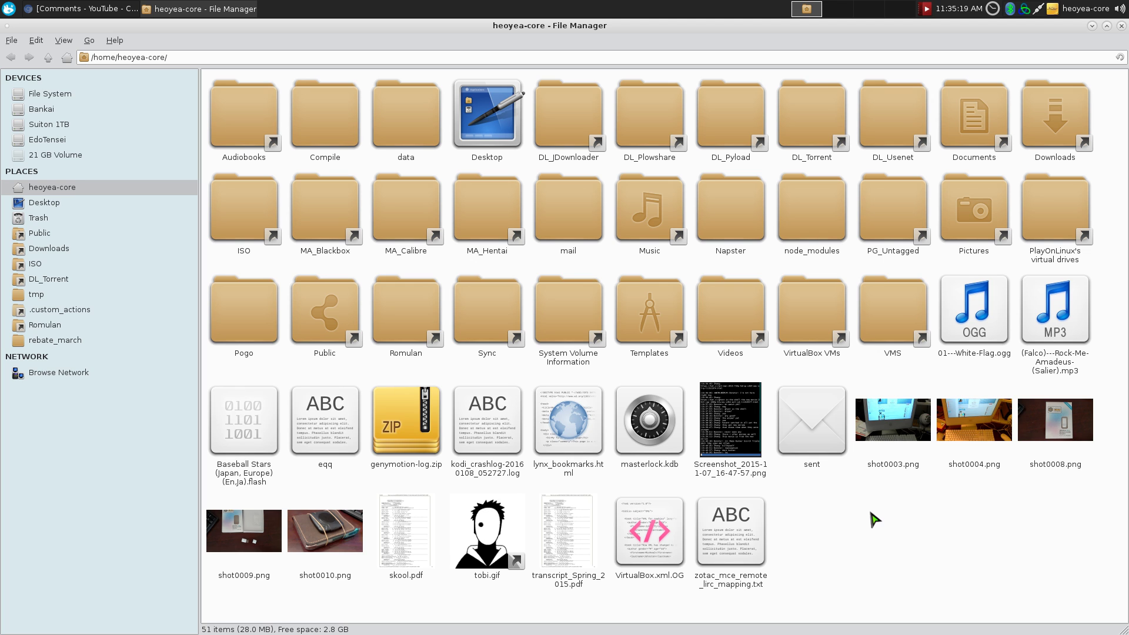
pyautogui.click(51, 139)
pyautogui.doubleClick(829, 142)
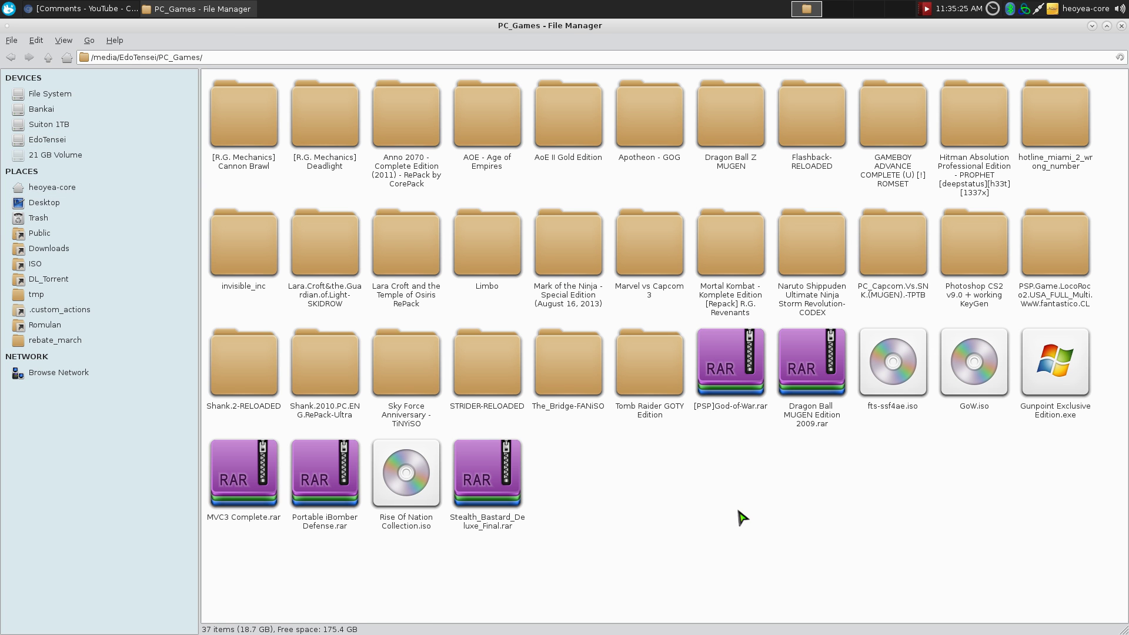
pyautogui.rightClick(904, 382)
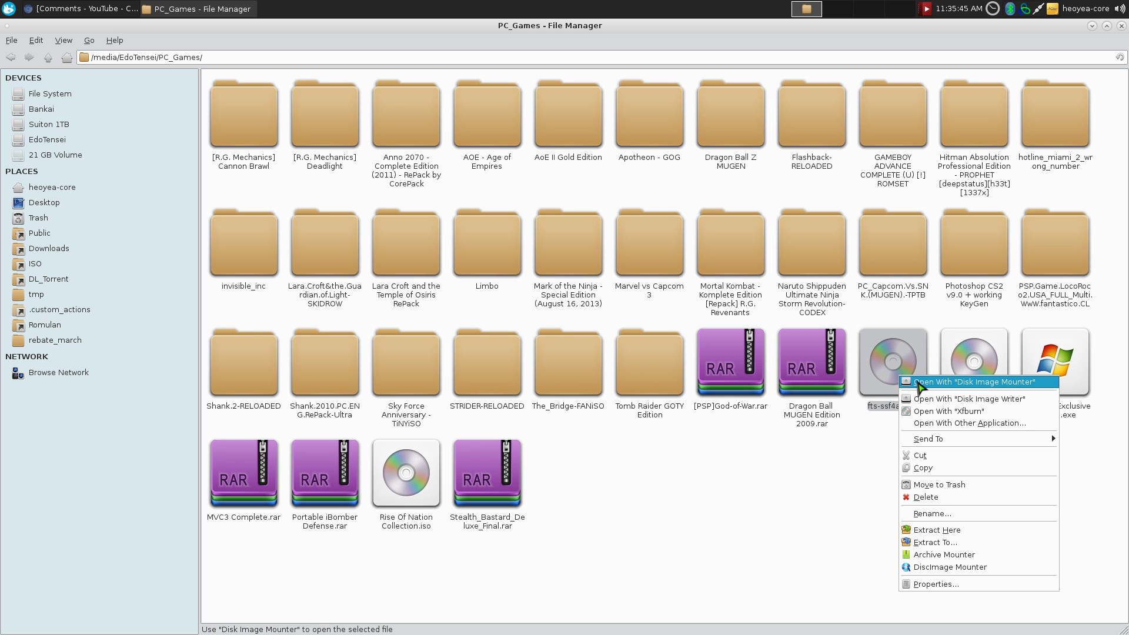
# Step: Mount fts-ssf4ae.iso with Disk Image Mounter, browse the SSFIVAE disc, unmount it, and close the home window
pyautogui.click(919, 383)
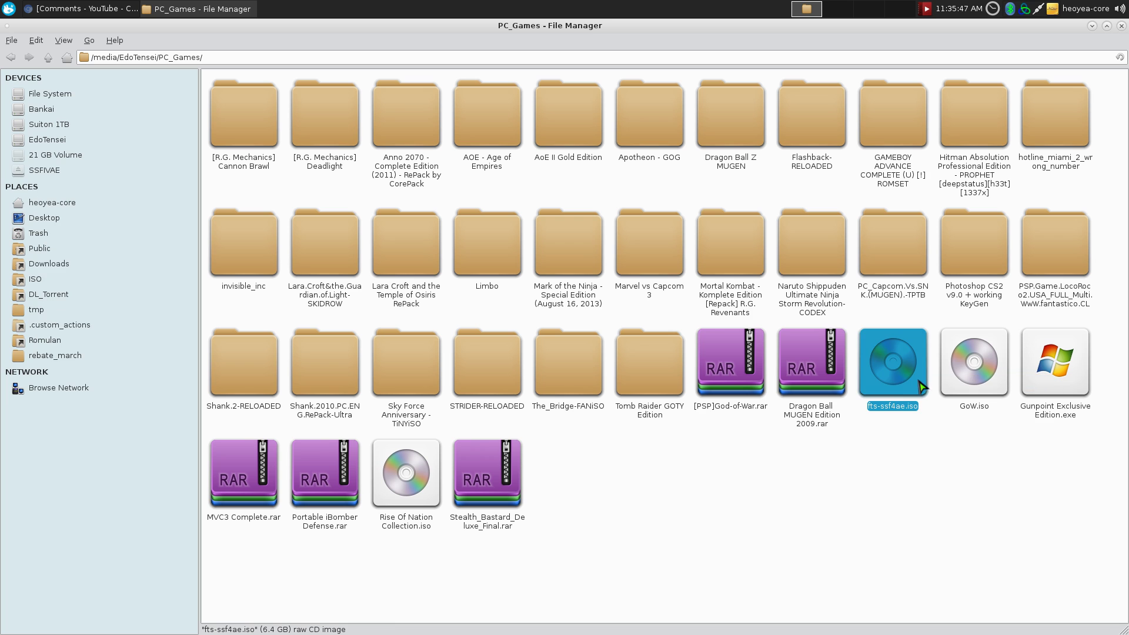
pyautogui.click(50, 170)
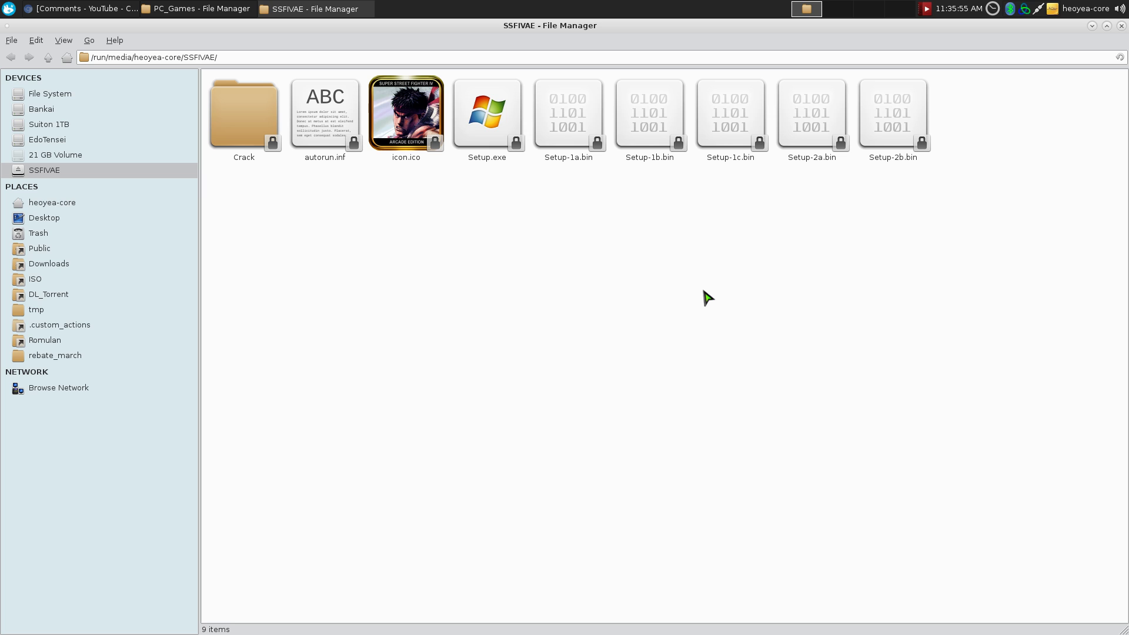
pyautogui.rightClick(117, 171)
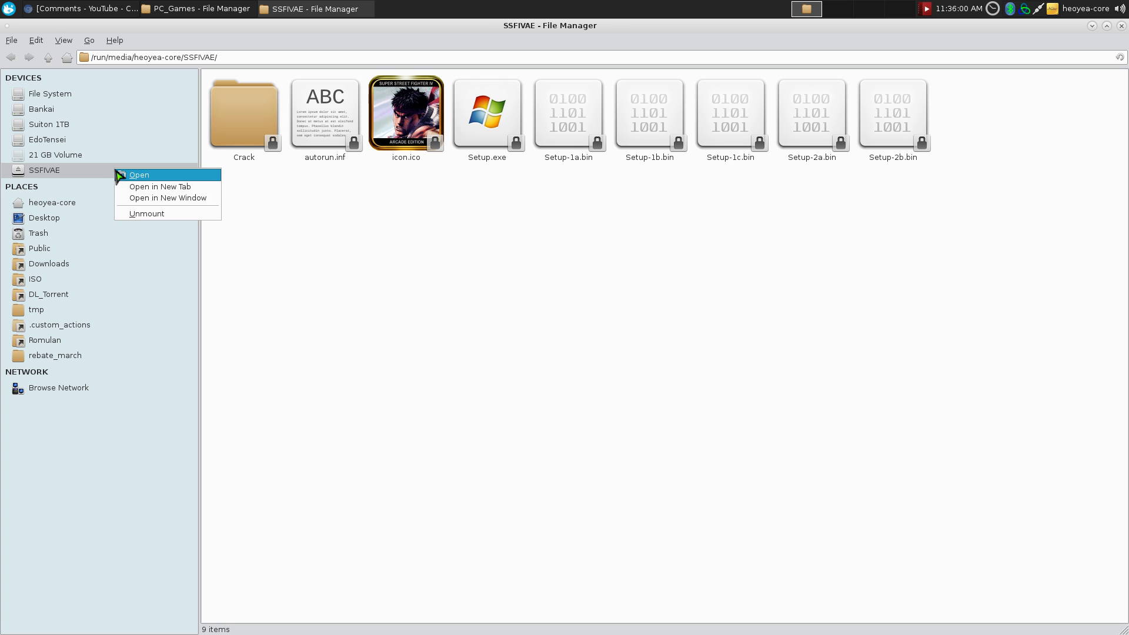
pyautogui.click(141, 213)
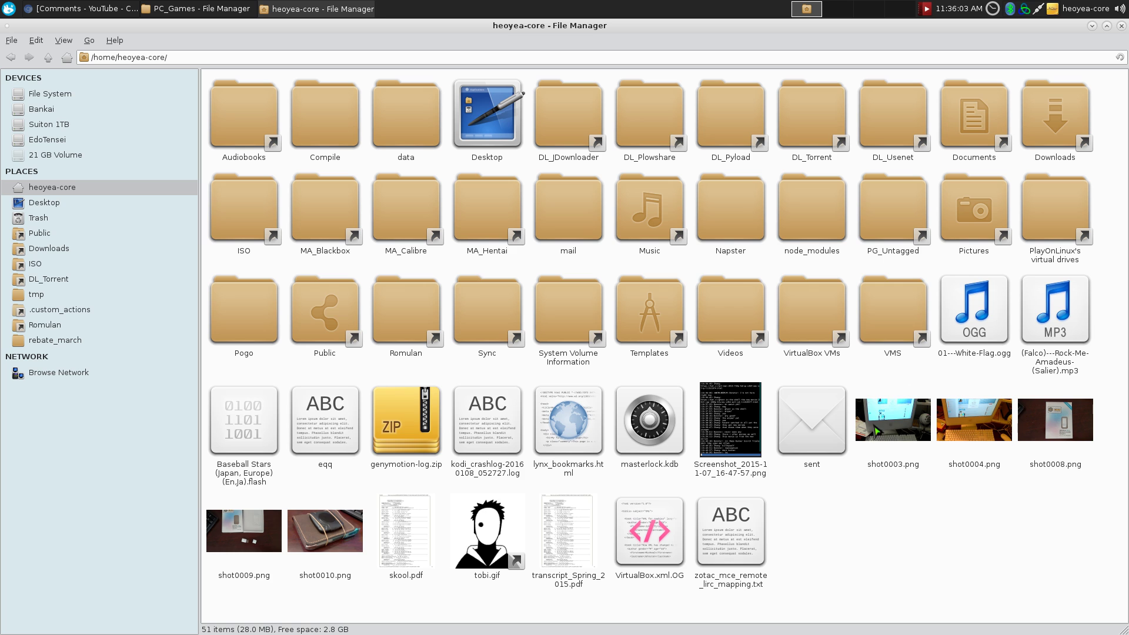
pyautogui.hotkey('ctrl', 'w')
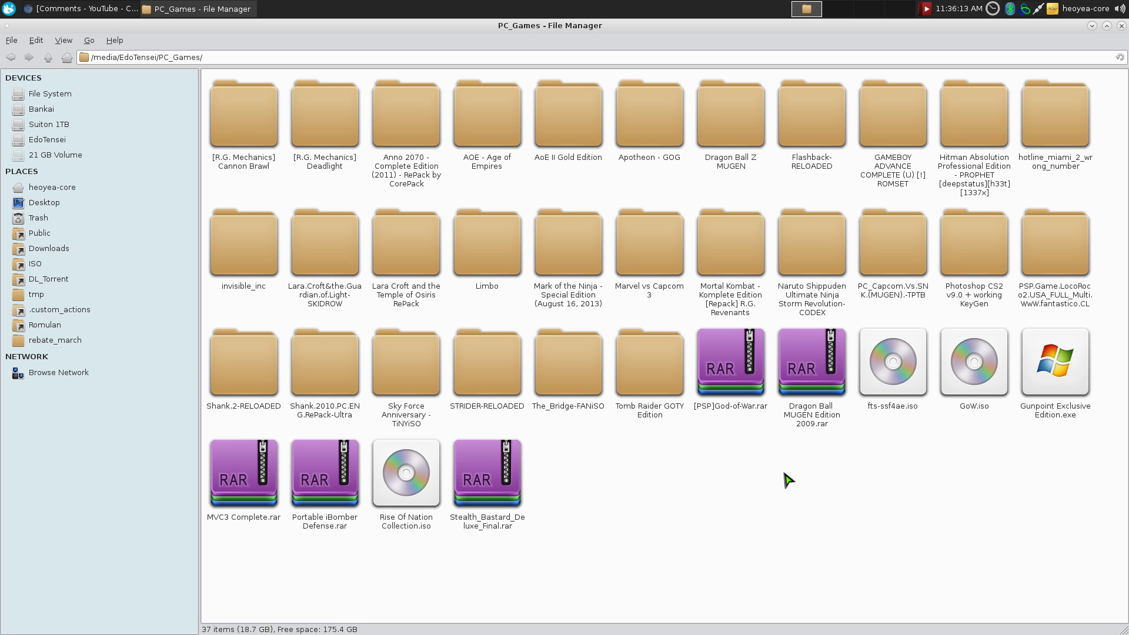
# Step: Mount fts-ssf4ae.iso into a /tmp folder with DiscImage Mounter and go up to /tmp
pyautogui.rightClick(890, 375)
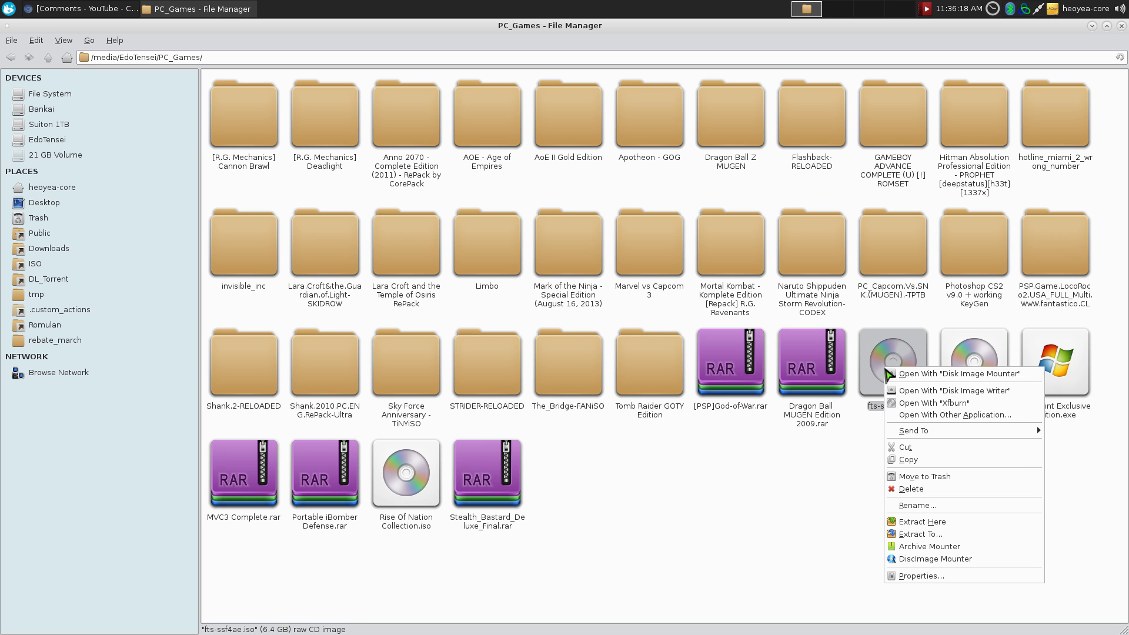
pyautogui.click(931, 559)
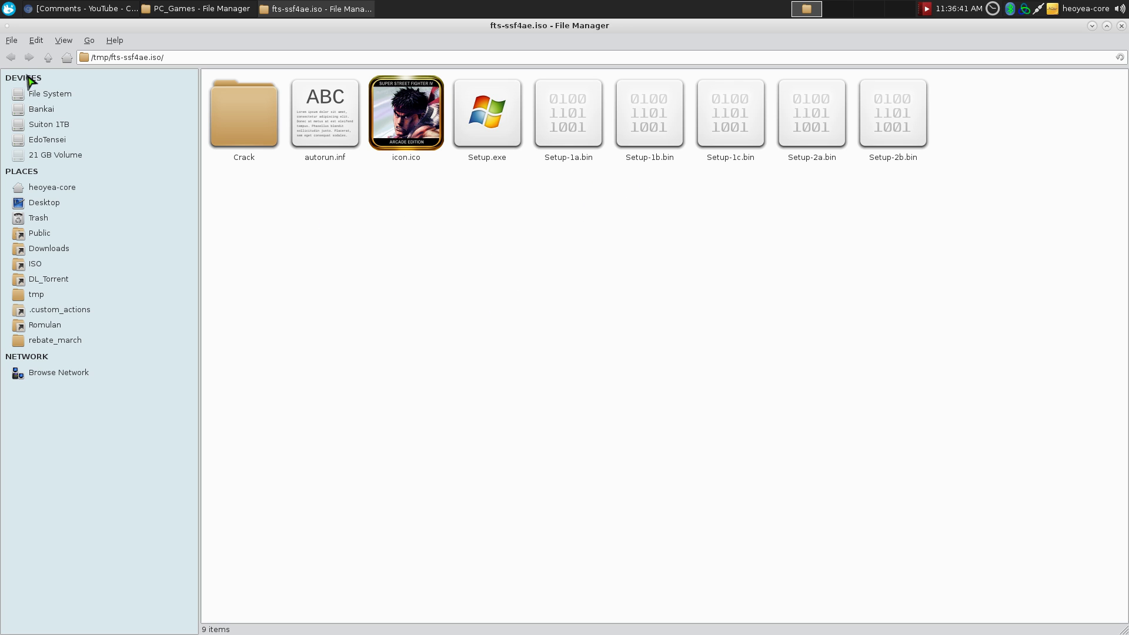
pyautogui.click(49, 57)
# Step: Unmount the fts-ssf4ae.iso mount folder with Unmount DiscImage and close the /tmp window
pyautogui.click(376, 250)
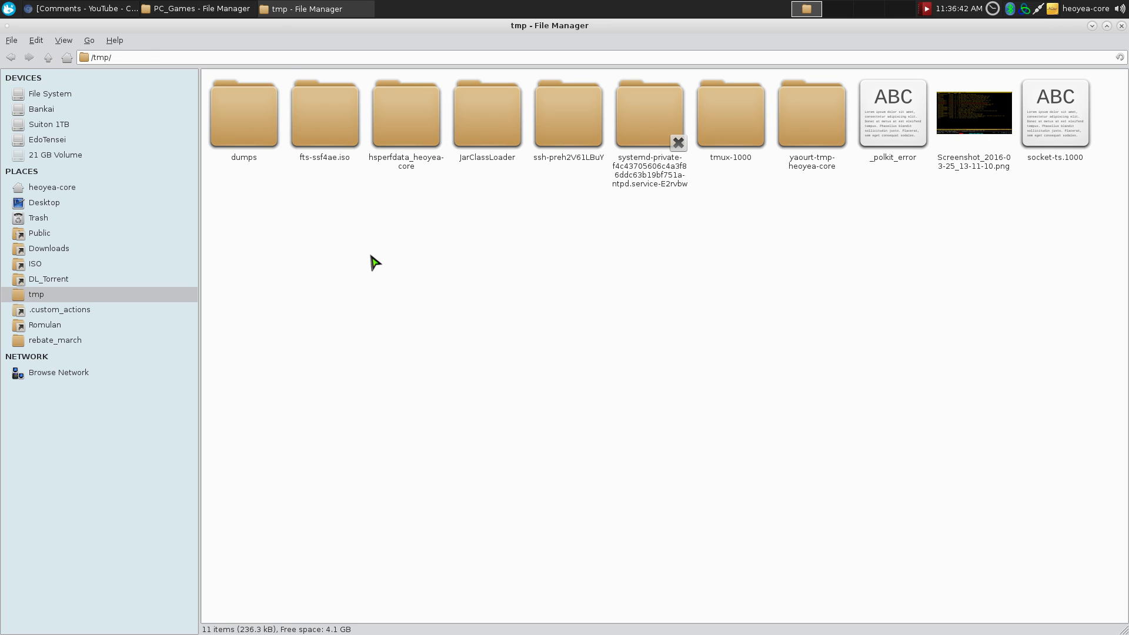
pyautogui.click(329, 126)
pyautogui.rightClick(326, 129)
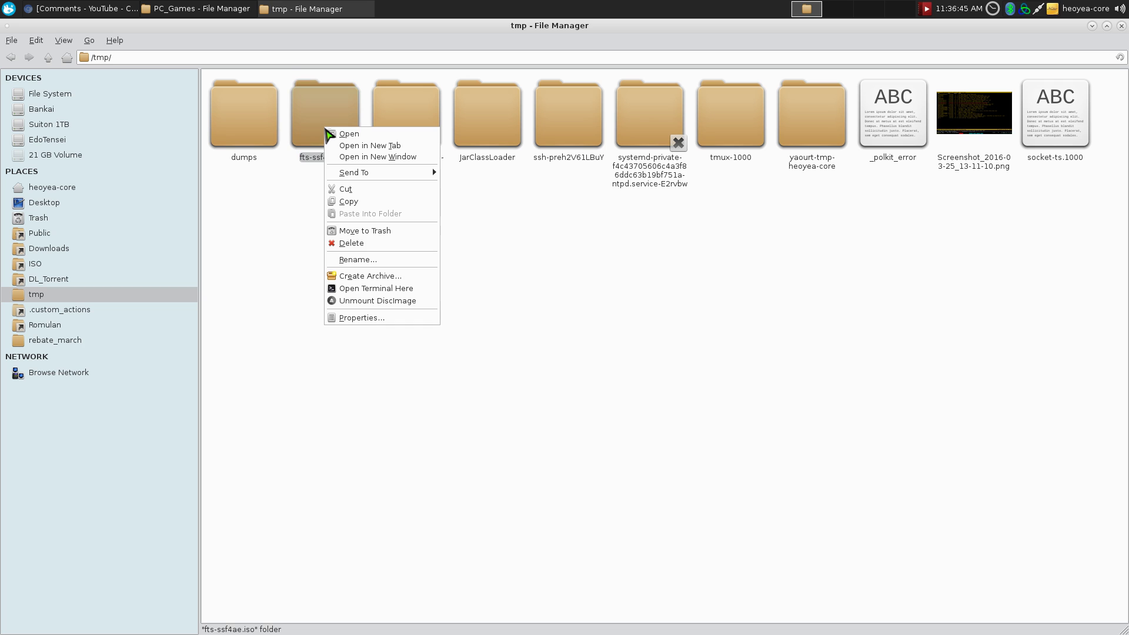
pyautogui.click(374, 301)
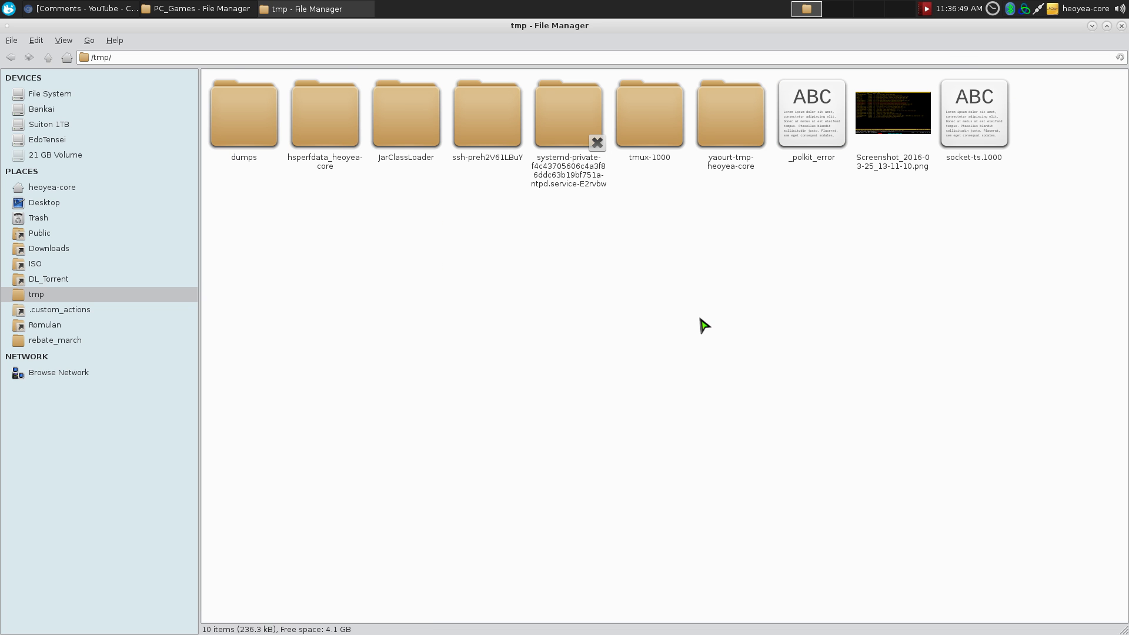
pyautogui.moveTo(637, 373); pyautogui.dragTo(718, 295)
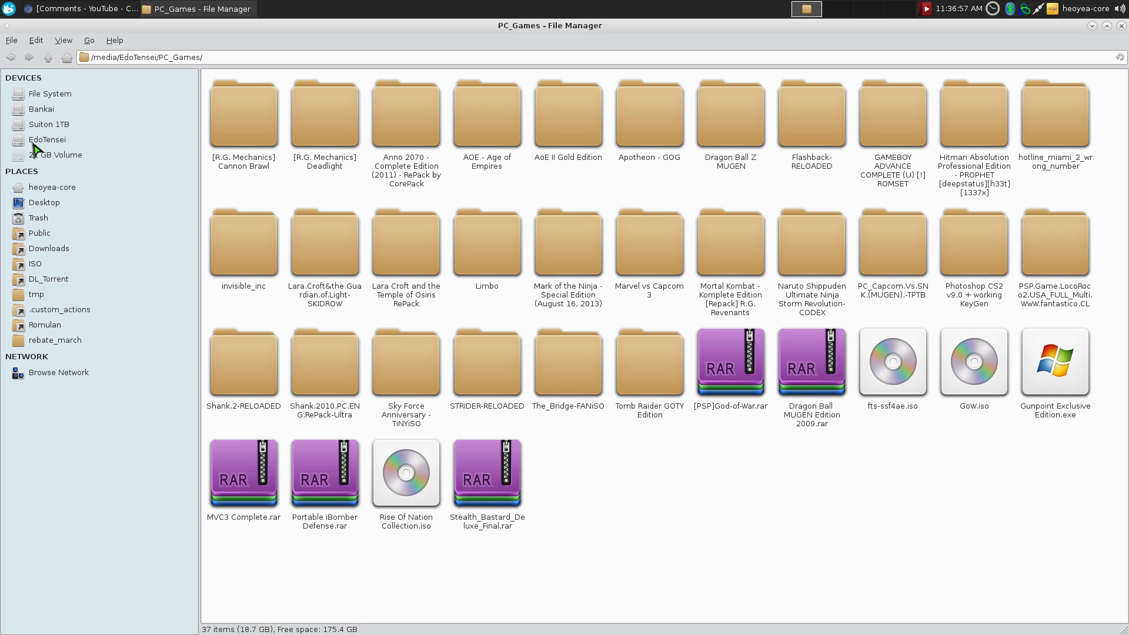
# Step: Open the sony playstation 1 folder on the Romulan drive
pyautogui.click(53, 327)
pyautogui.scroll(-3, 600, 370)
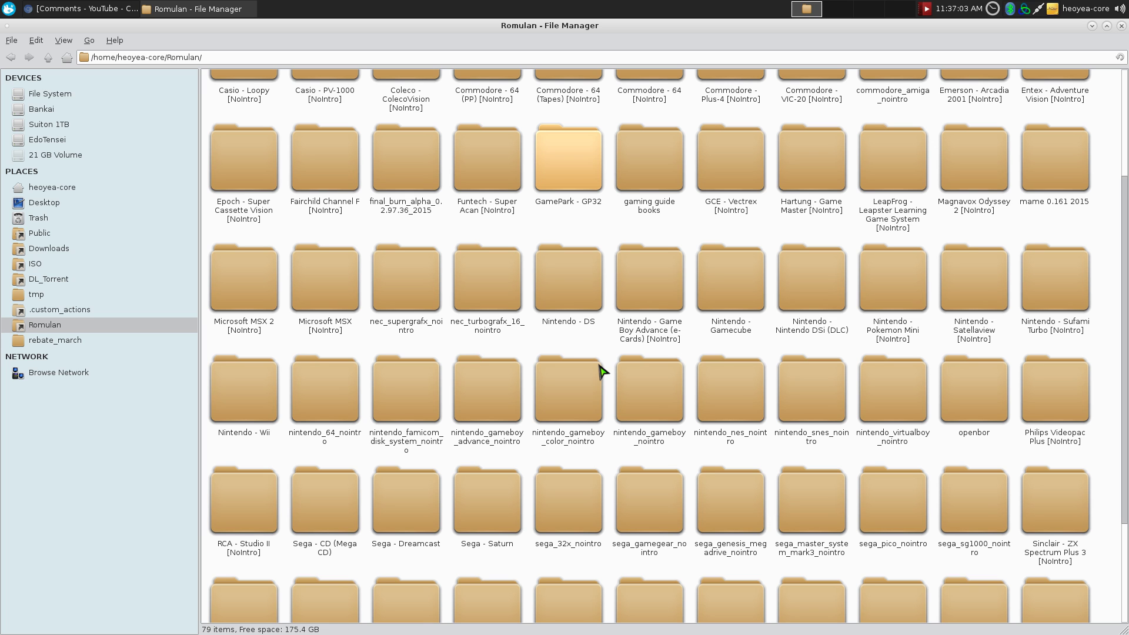
pyautogui.scroll(-3, 600, 371)
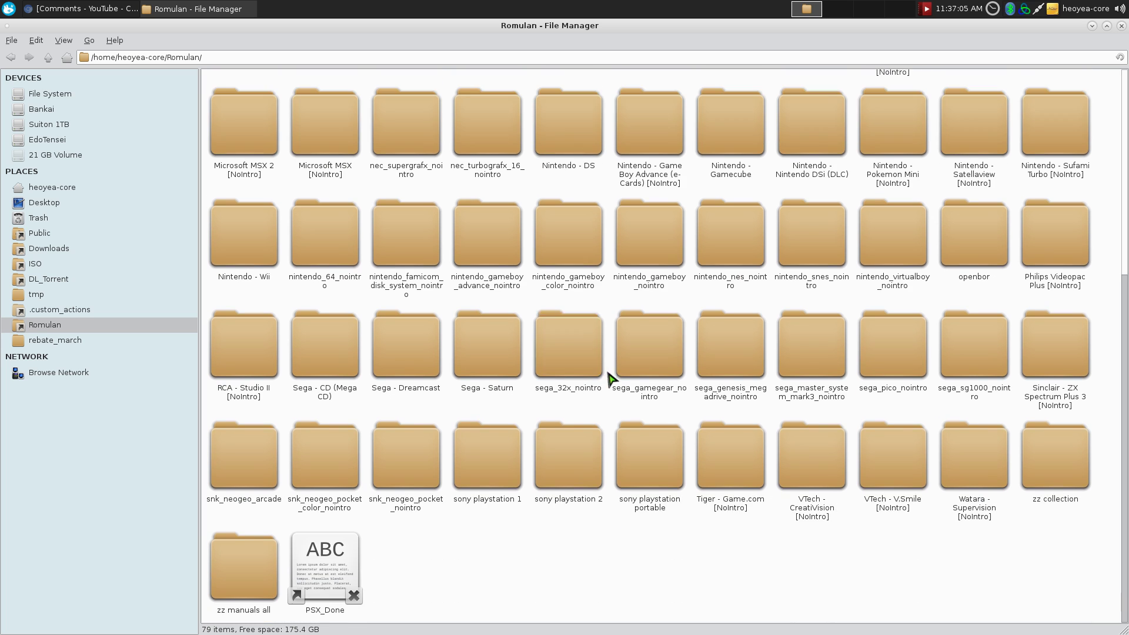
pyautogui.doubleClick(491, 456)
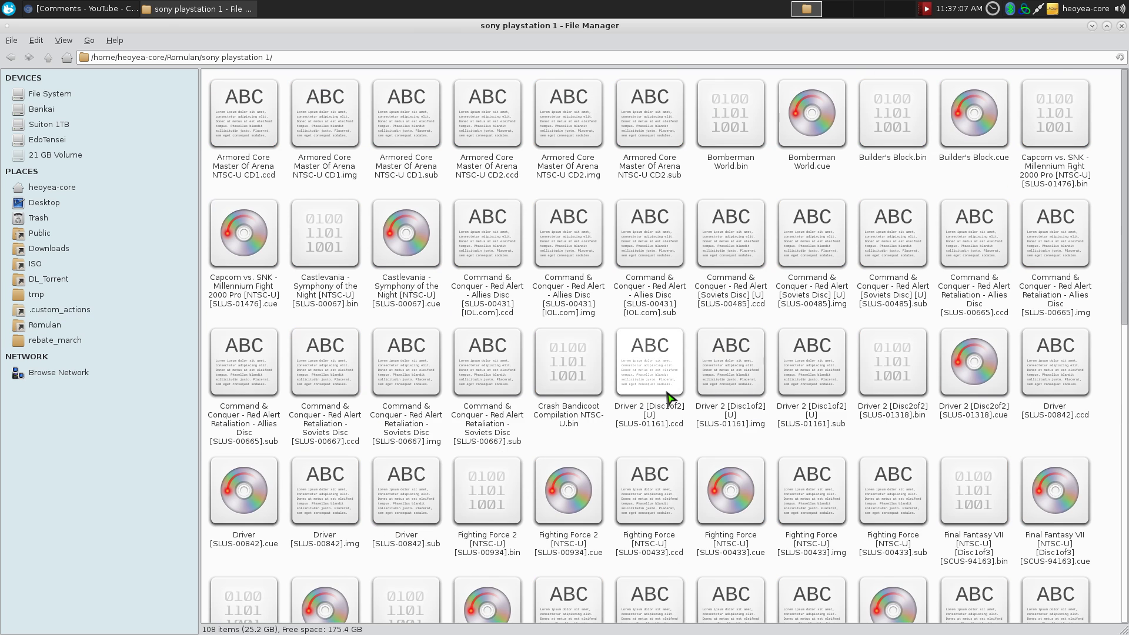
# Step: Select Bomberman World.bin, Command & Conquer Allies, Driver and Crash Bandicoot images and mount all four
pyautogui.click(731, 152)
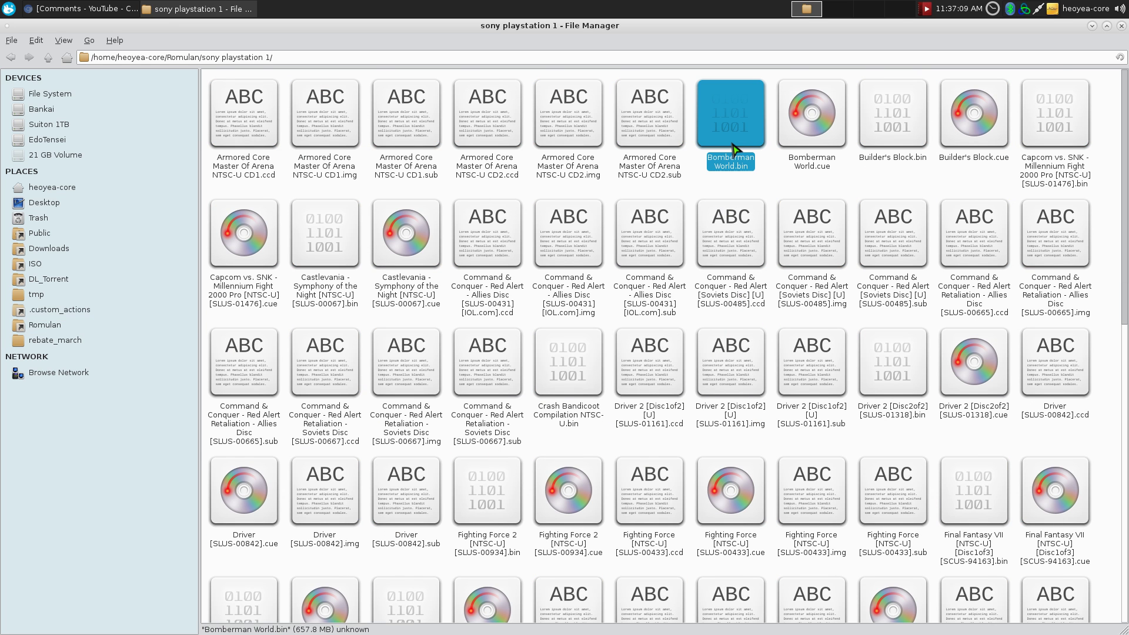
pyautogui.click(567, 313)
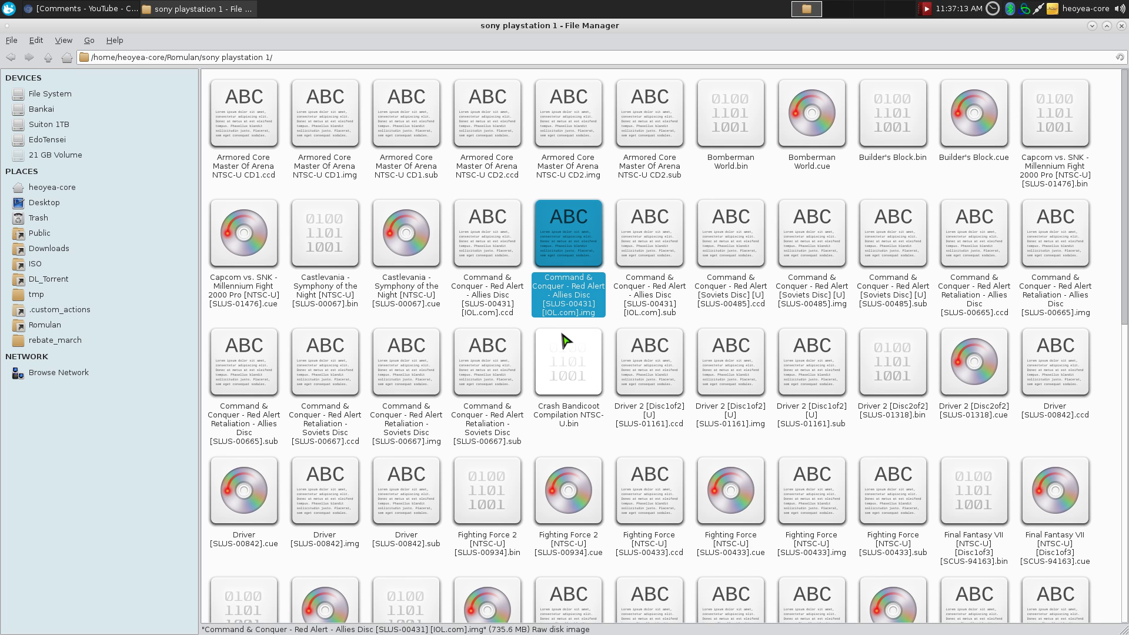
pyautogui.click(725, 141)
pyautogui.keyDown('ctrl'); pyautogui.click(560, 286); pyautogui.keyUp('ctrl')
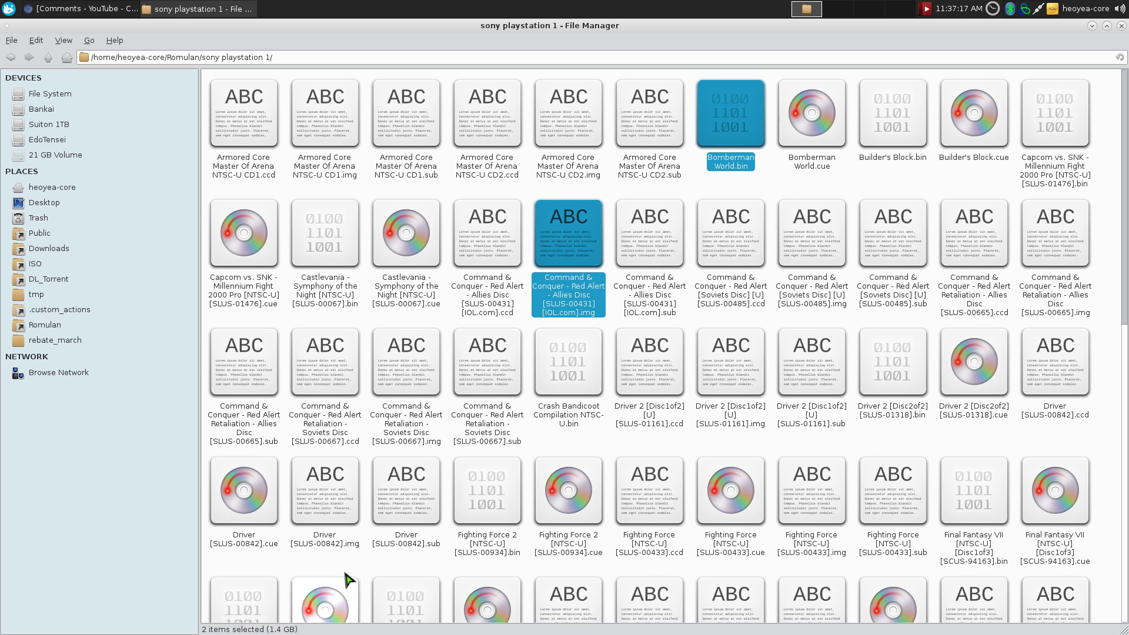
pyautogui.keyDown('ctrl'); pyautogui.click(328, 527); pyautogui.keyUp('ctrl')
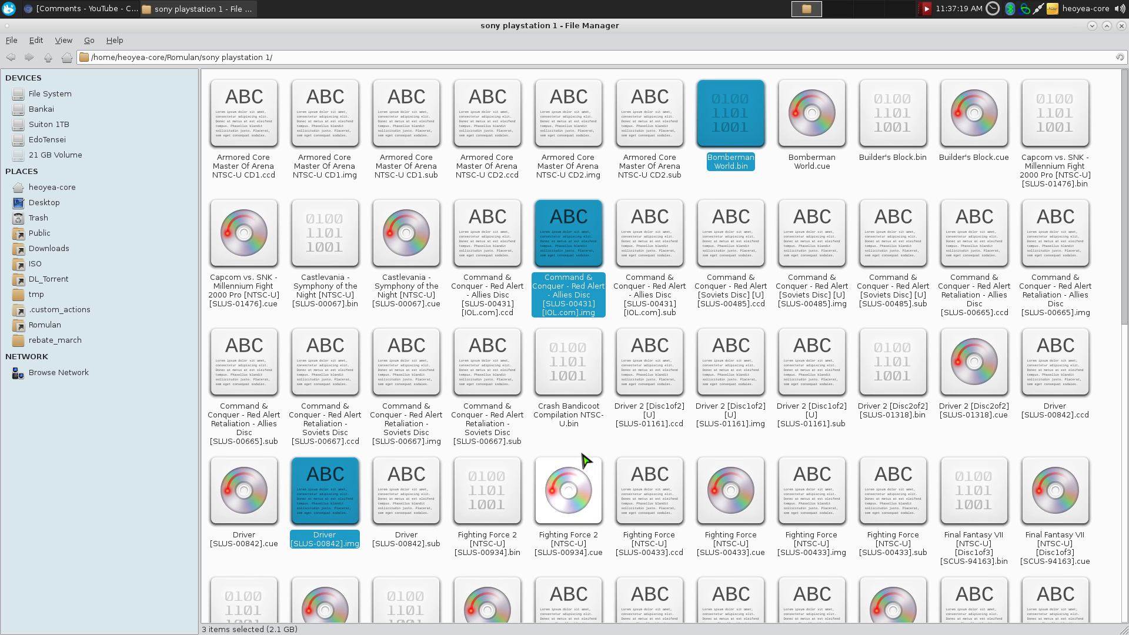
pyautogui.keyDown('ctrl'); pyautogui.click(581, 424); pyautogui.keyUp('ctrl')
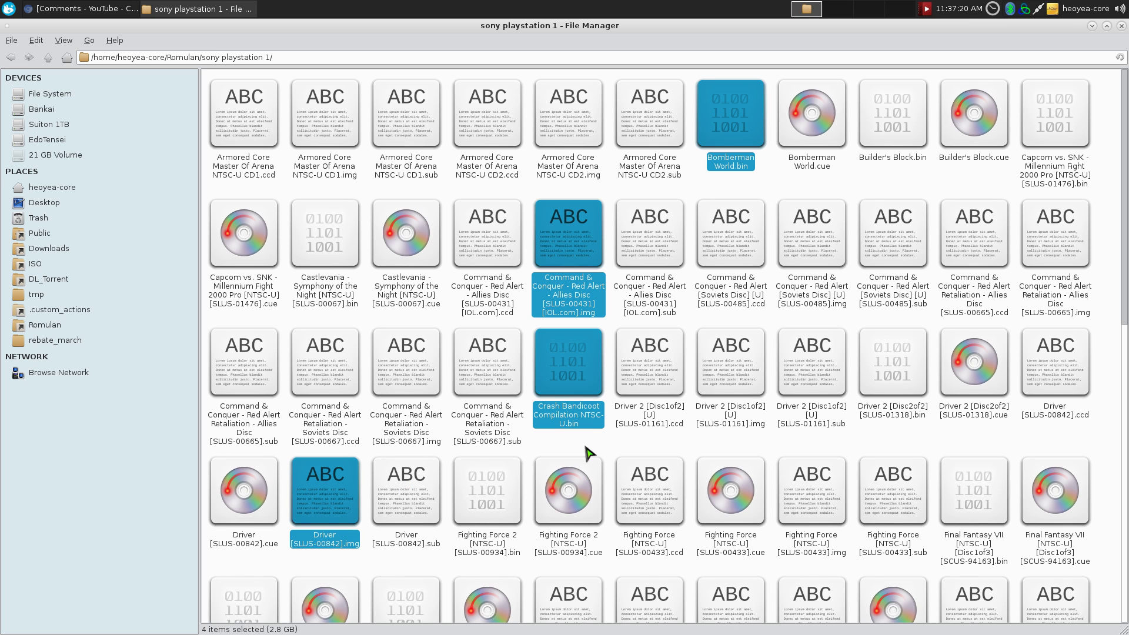
pyautogui.rightClick(575, 364)
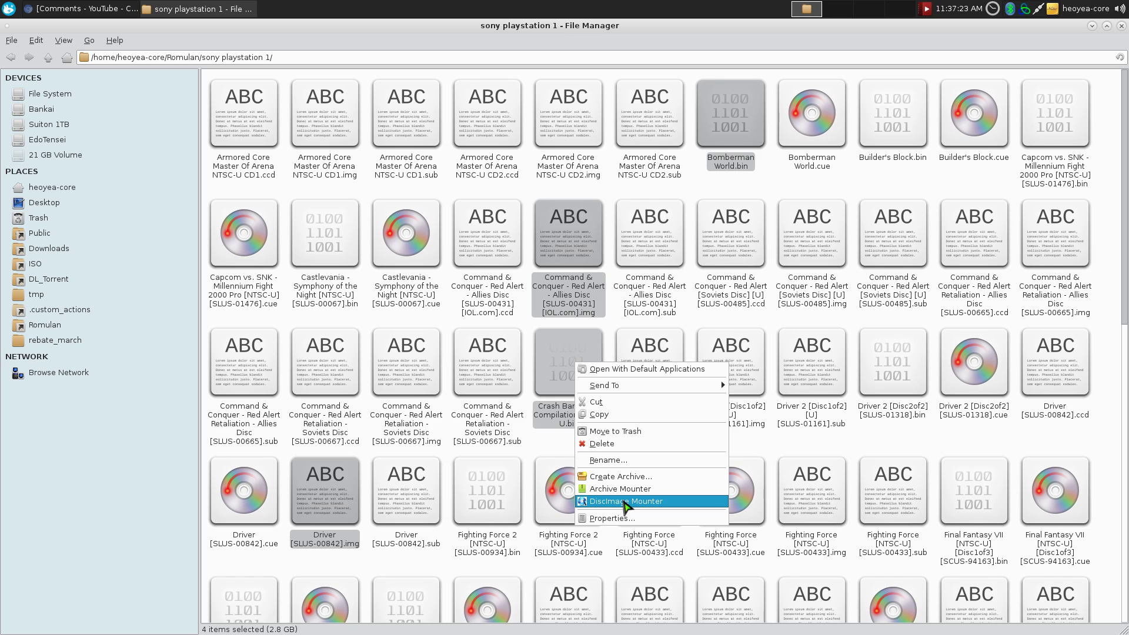
pyautogui.click(627, 502)
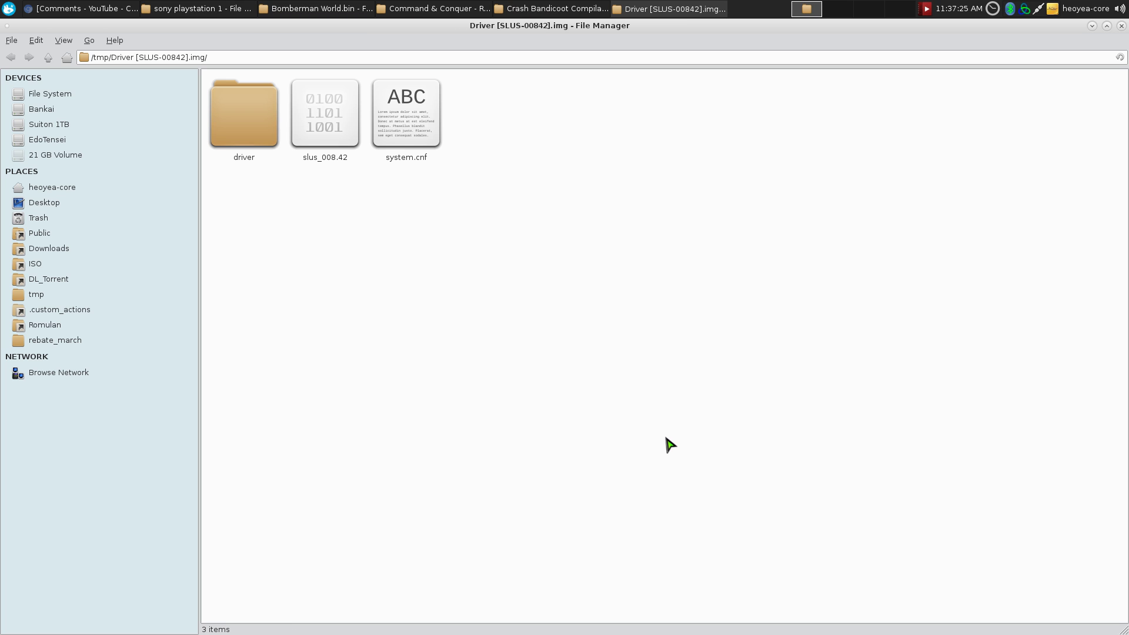
# Step: Check each of the four mounted-image windows and open the driver folder inside the Driver image
pyautogui.click(297, 8)
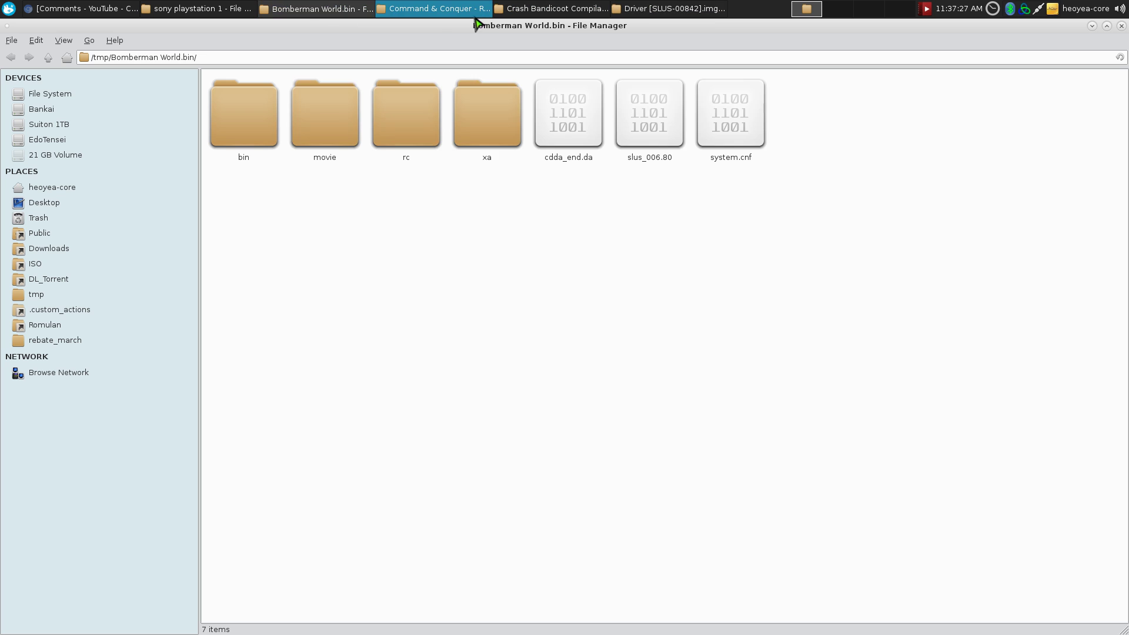
pyautogui.click(476, 8)
pyautogui.click(556, 9)
pyautogui.click(661, 9)
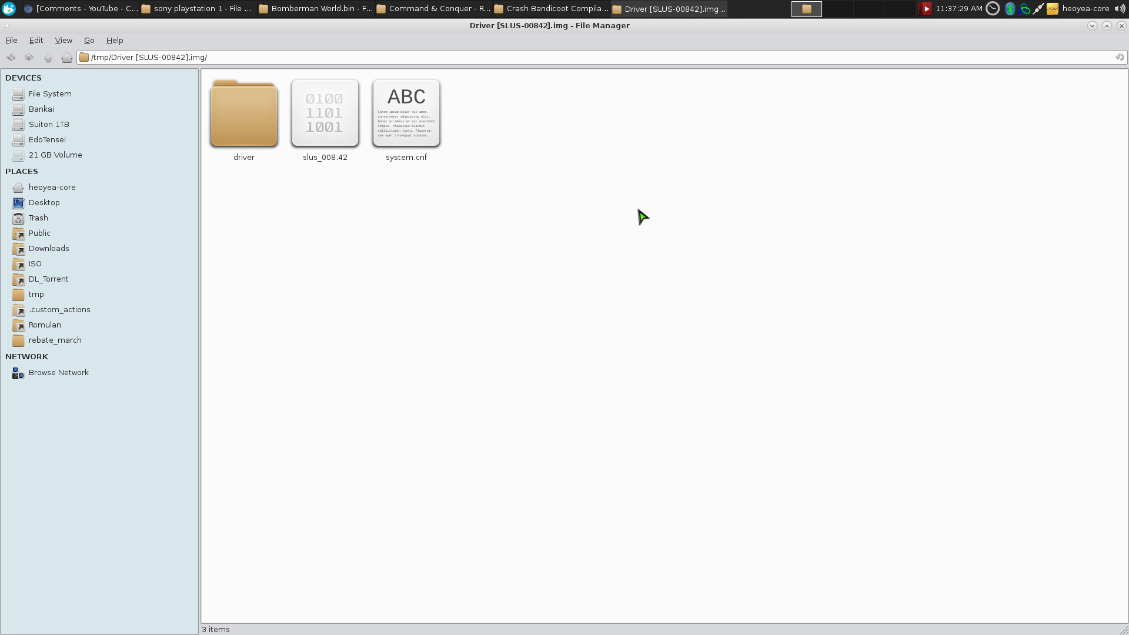
pyautogui.doubleClick(255, 130)
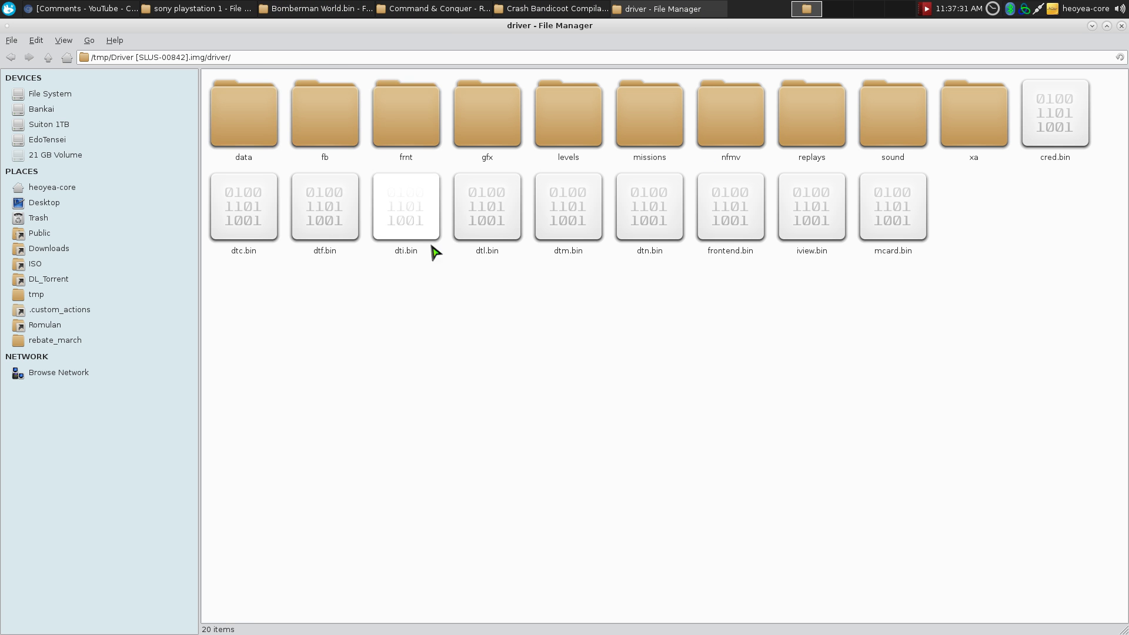
# Step: Close the driver, Crash Bandicoot and Command & Conquer windows, leaving Bomberman World.bin open
pyautogui.hotkey('ctrl', 'w')
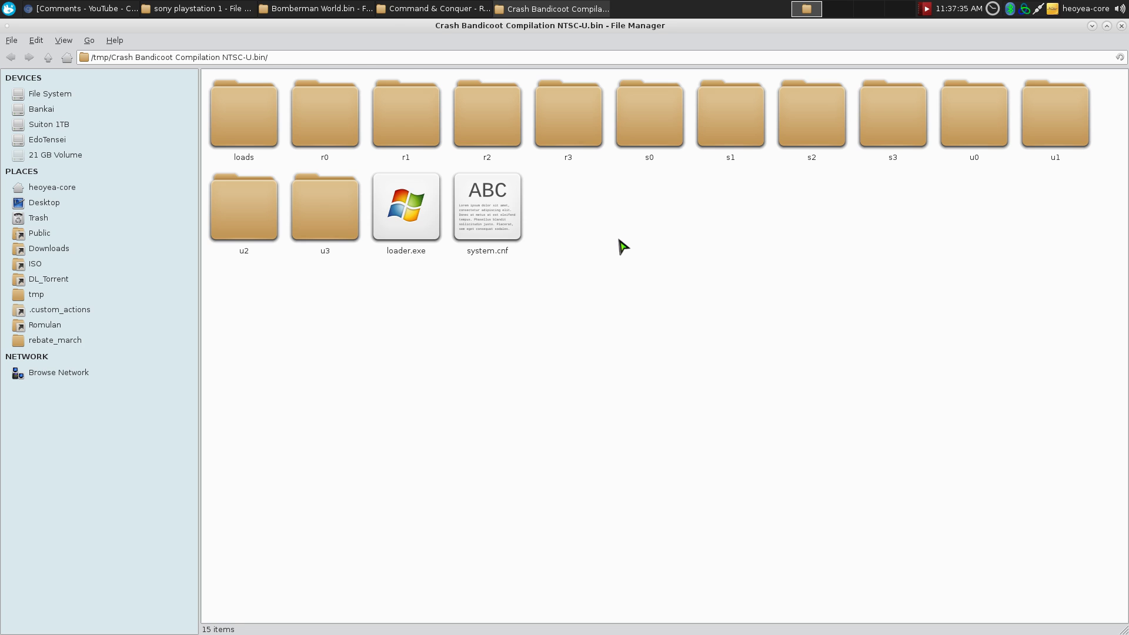
pyautogui.hotkey('ctrl', 'w')
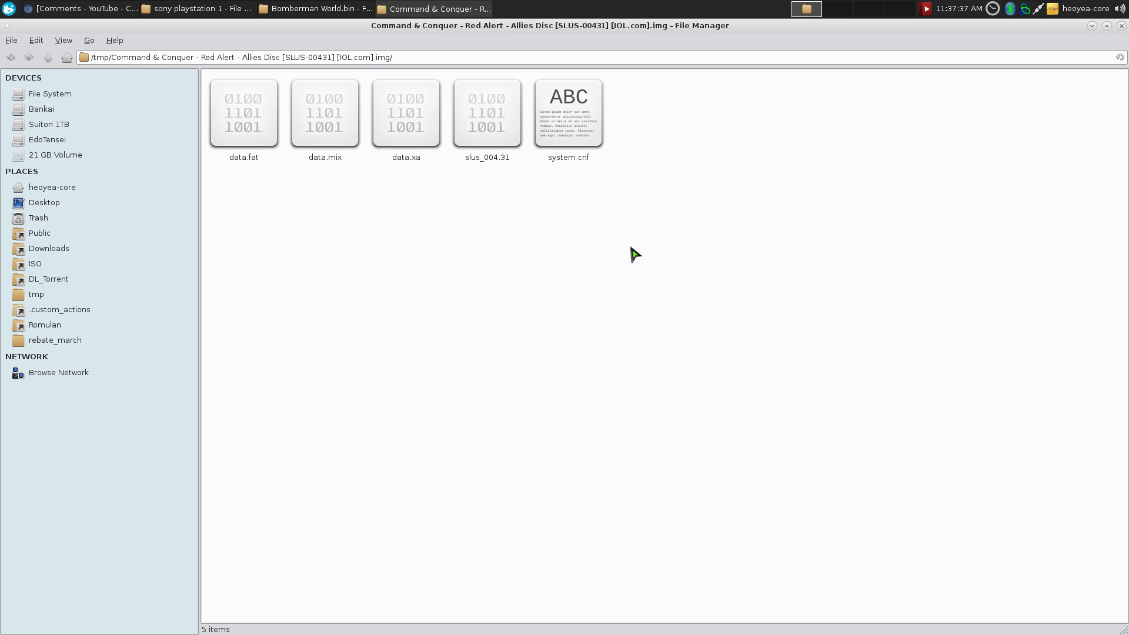
pyautogui.hotkey('ctrl', 'w')
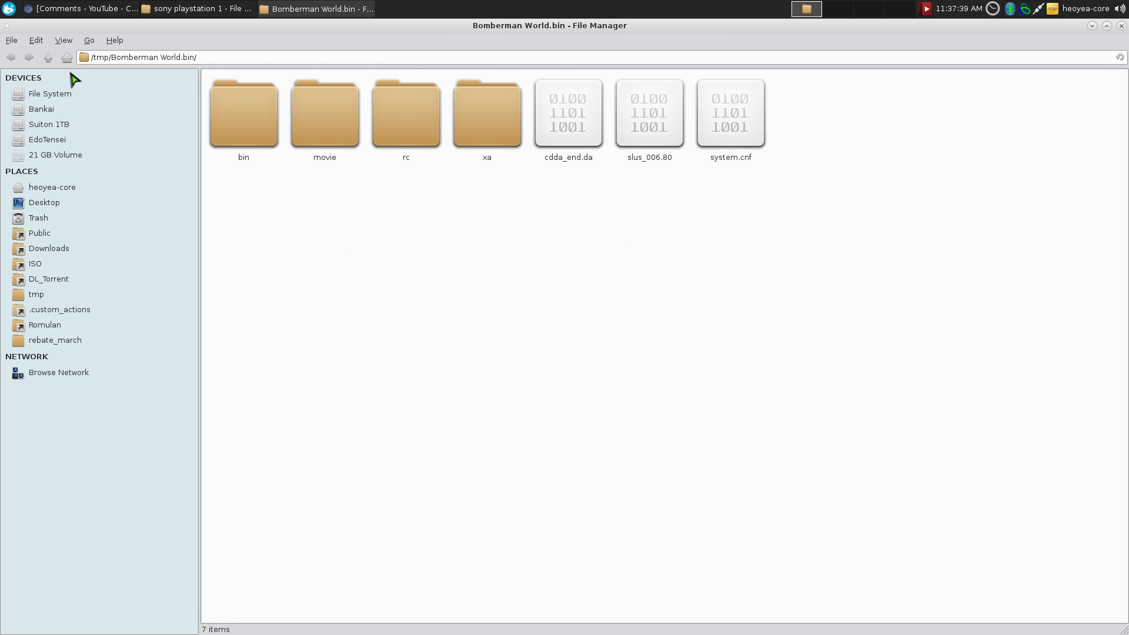
# Step: Select the four mounted disc-image folders in /tmp and unmount them with Unmount DiscImage
pyautogui.click(48, 57)
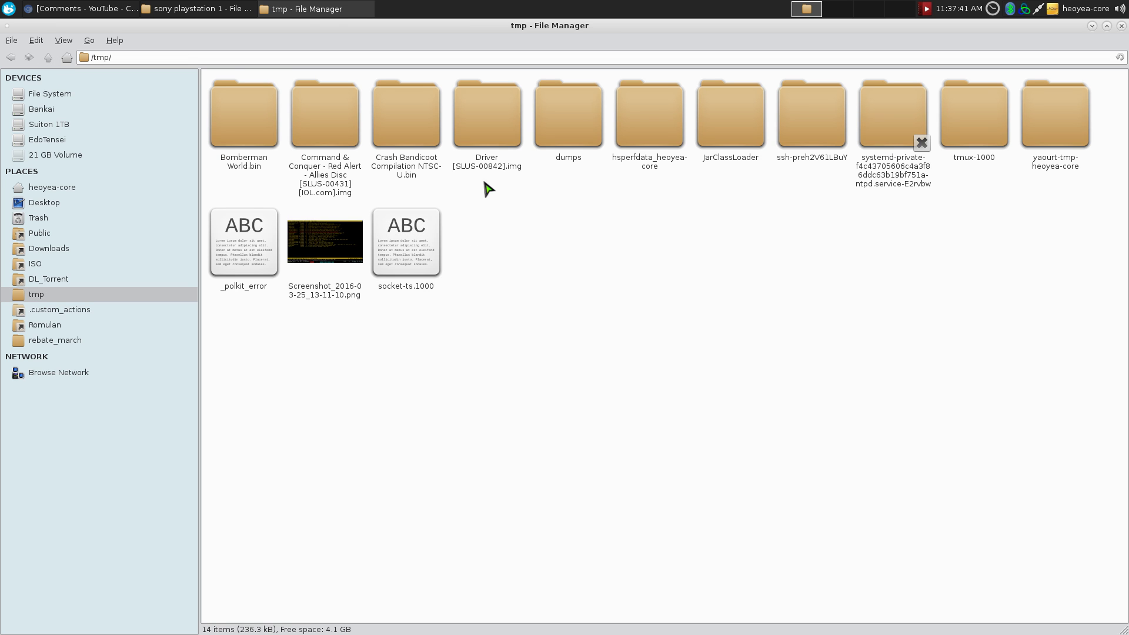
pyautogui.moveTo(507, 199); pyautogui.dragTo(235, 117)
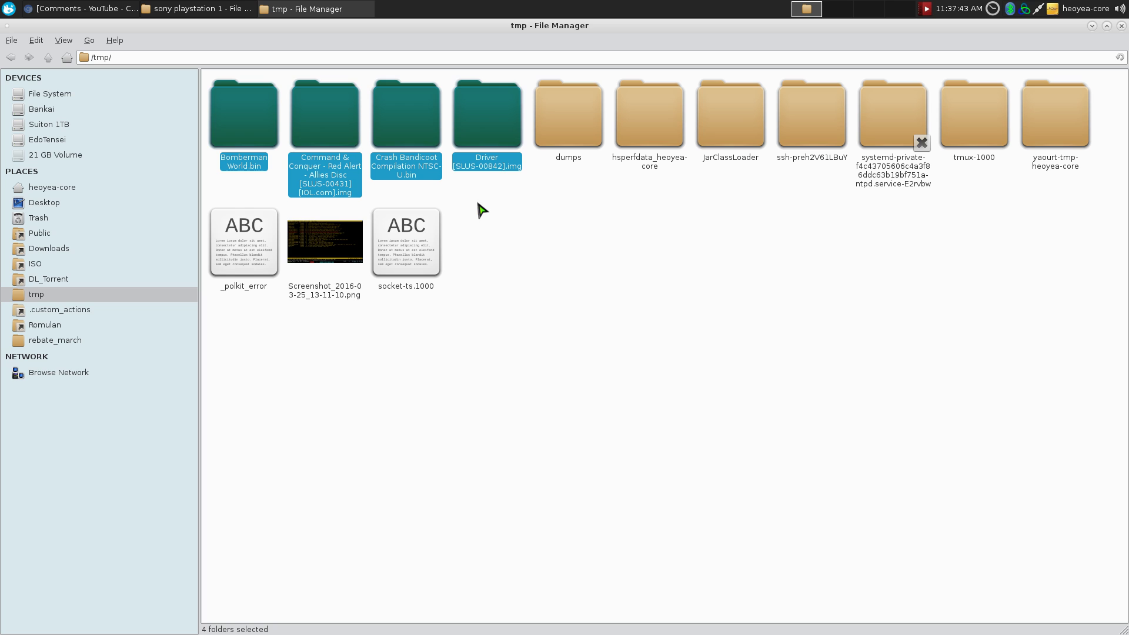
pyautogui.rightClick(351, 179)
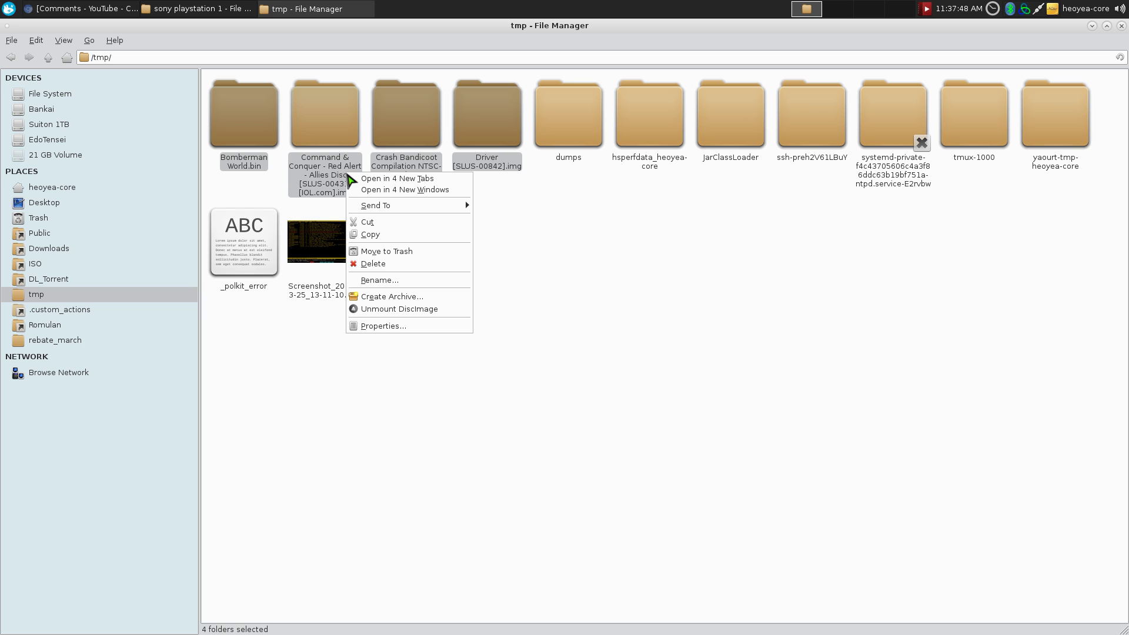
pyautogui.click(400, 311)
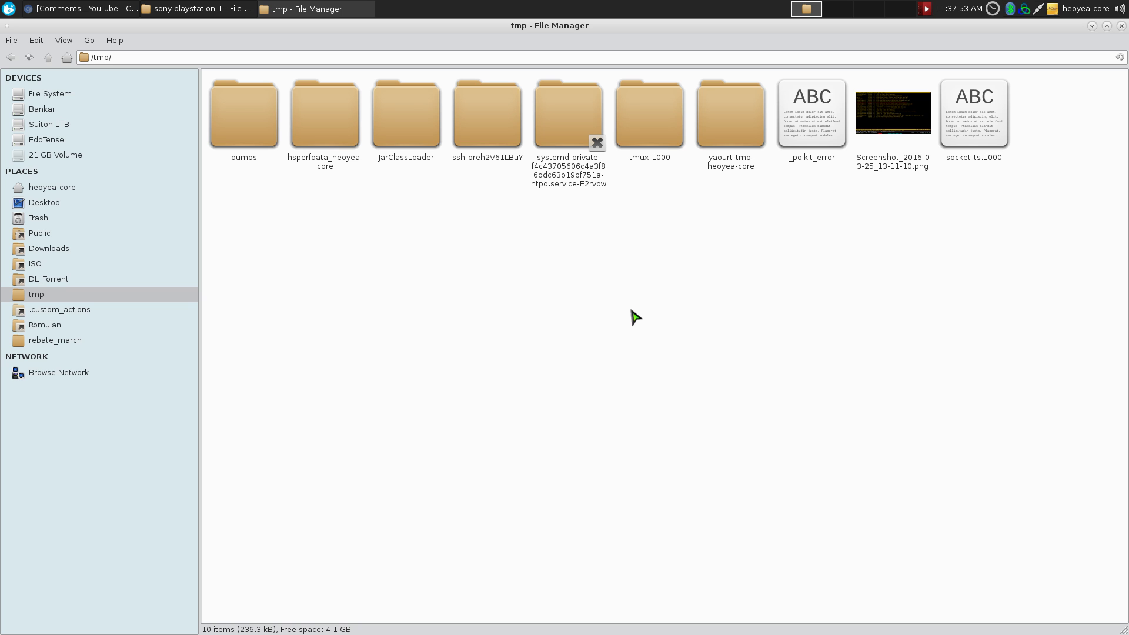
pyautogui.click(35, 40)
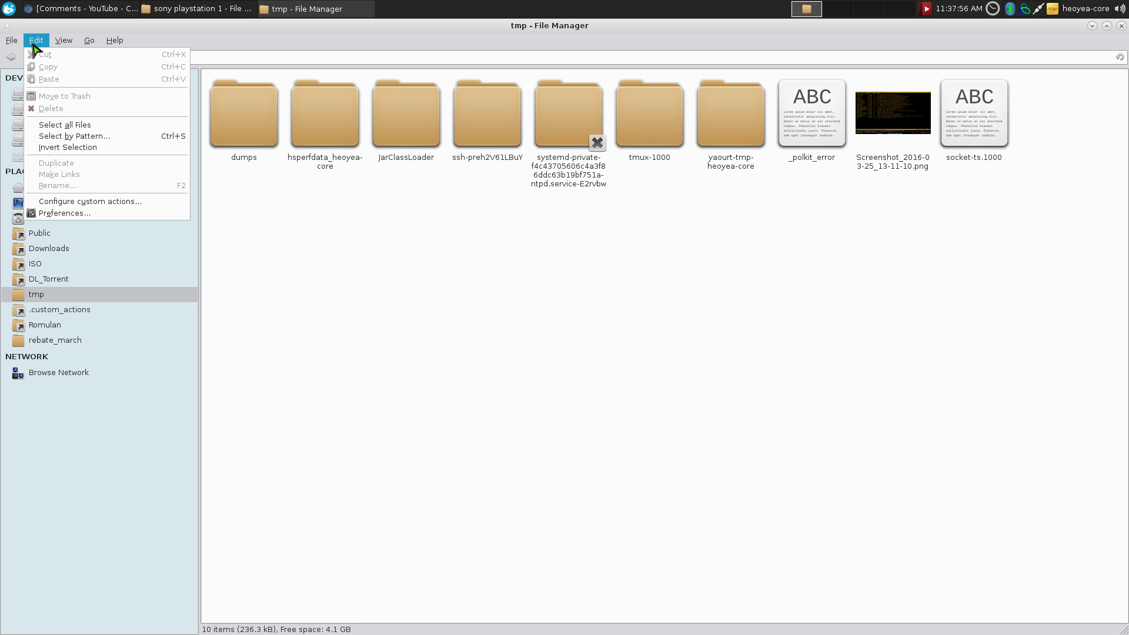
# Step: Open the DiscImage Mounter custom action's settings and view its discimage_mounter.sh %N command
pyautogui.click(85, 202)
pyautogui.scroll(-1, 605, 373)
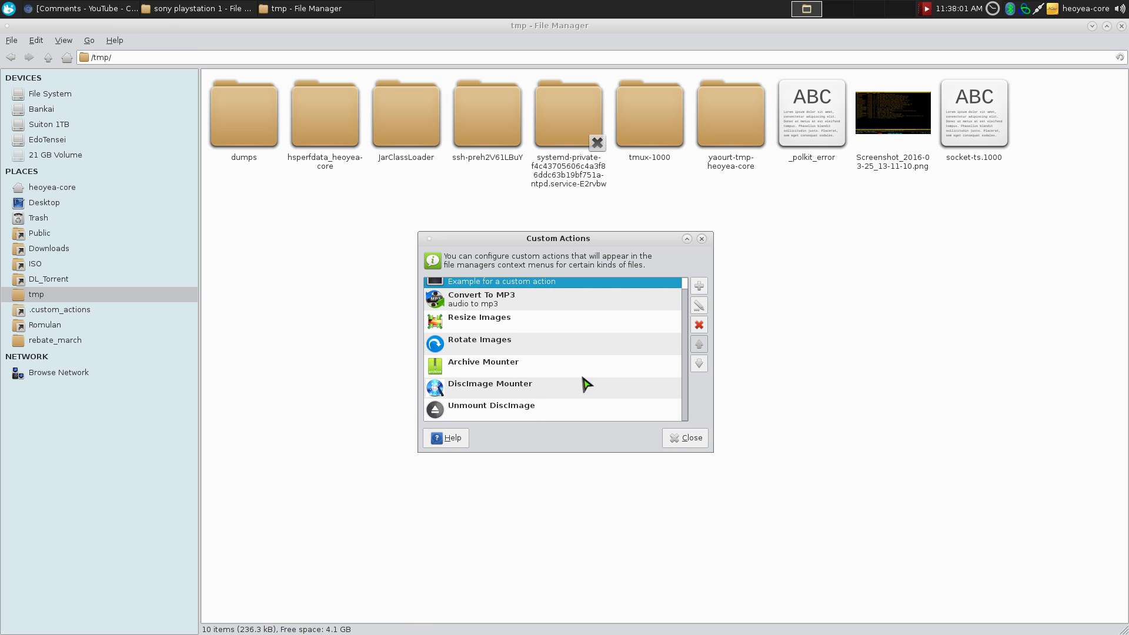
pyautogui.click(582, 387)
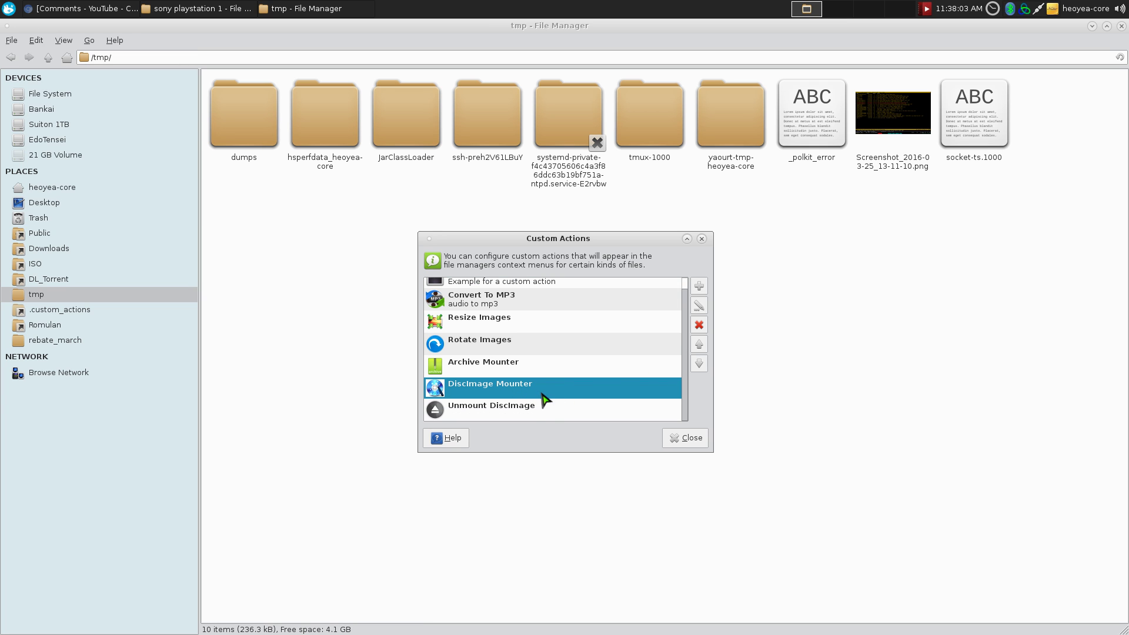
pyautogui.click(699, 305)
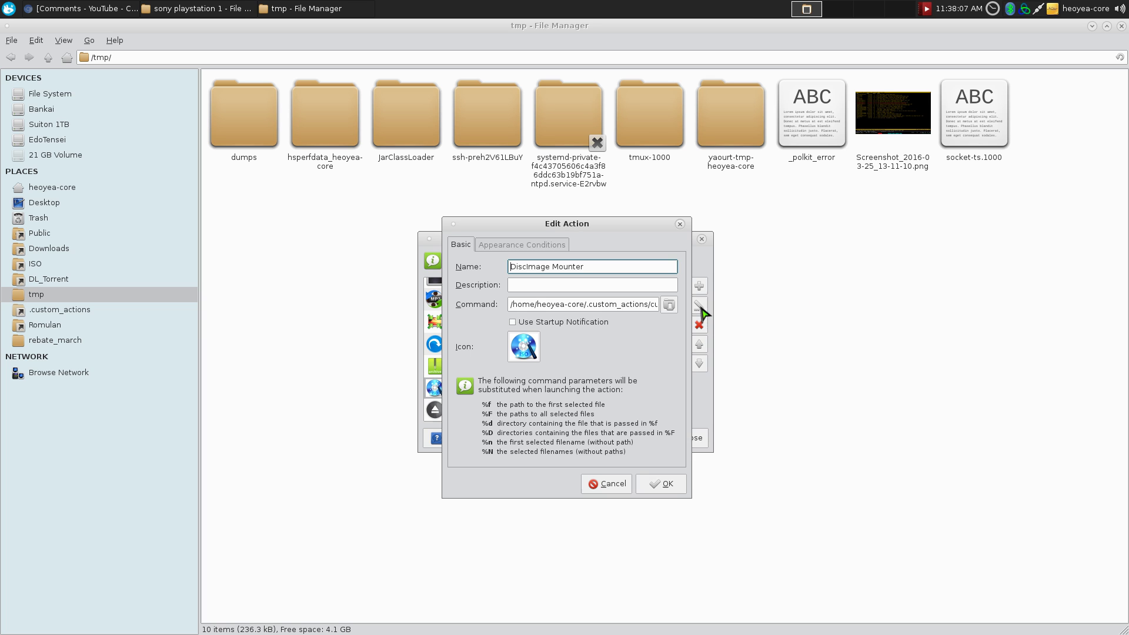
pyautogui.moveTo(607, 263); pyautogui.dragTo(442, 252)
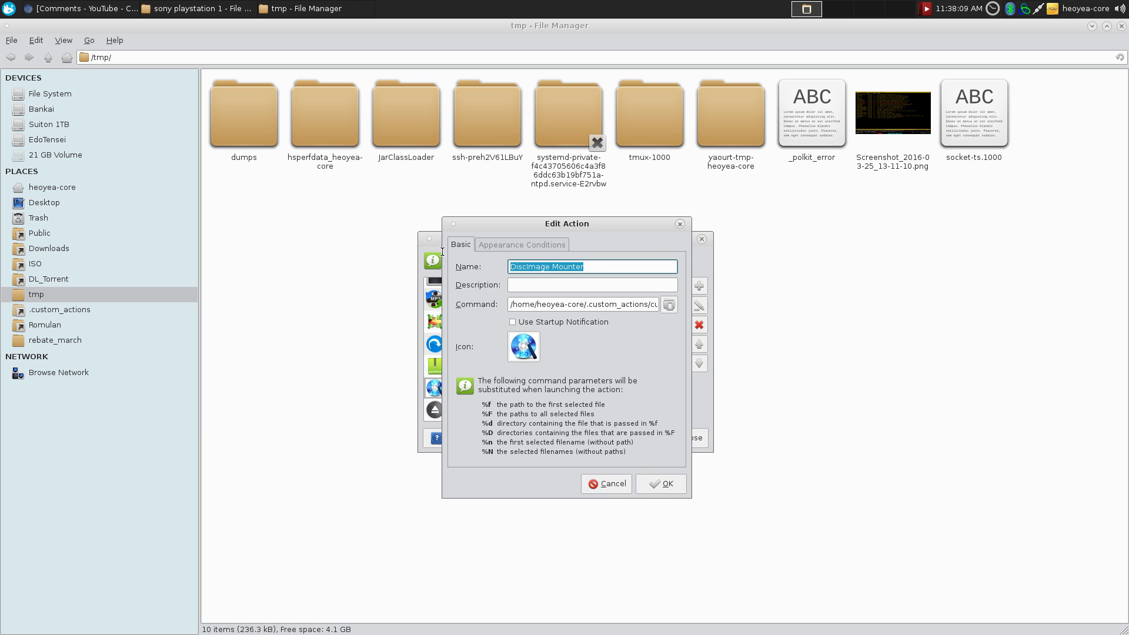
pyautogui.moveTo(586, 305); pyautogui.dragTo(687, 317)
pyautogui.click(593, 304)
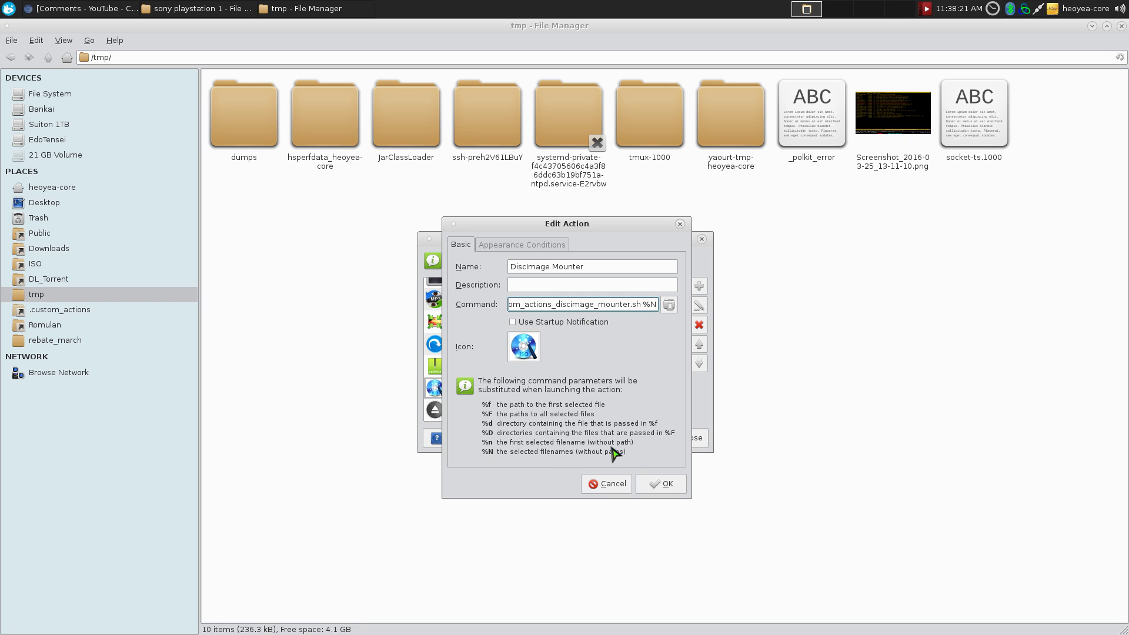
# Step: Inspect the DiscImage Mounter's File Pattern list under Appearance Conditions, then cancel the Edit Action dialog
pyautogui.click(520, 251)
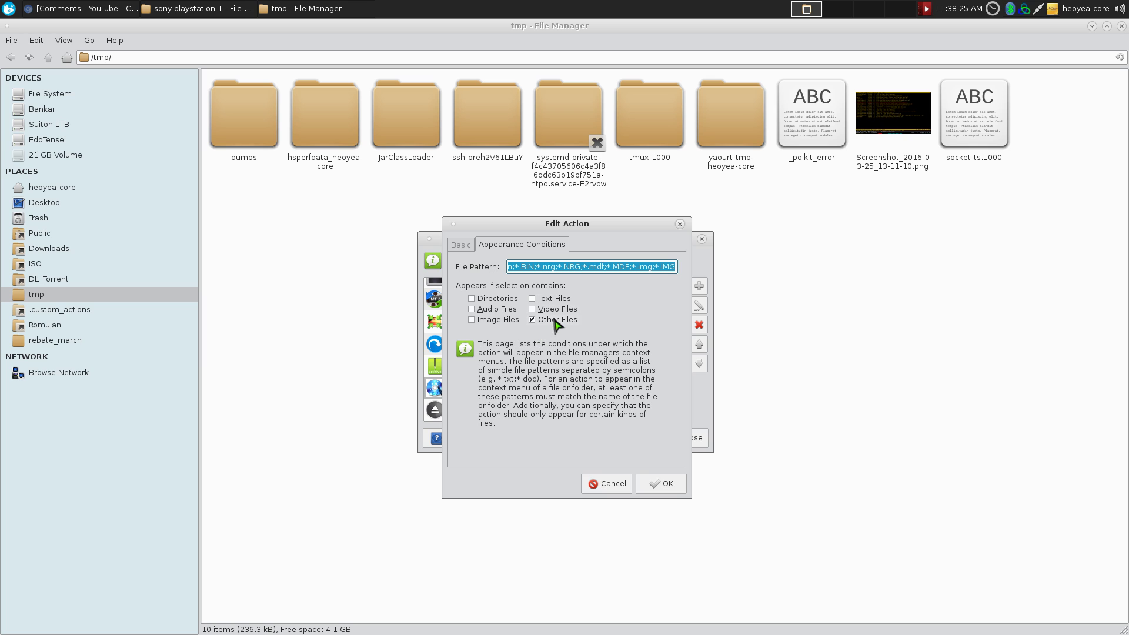
pyautogui.click(564, 268)
pyautogui.moveTo(565, 268); pyautogui.dragTo(465, 247)
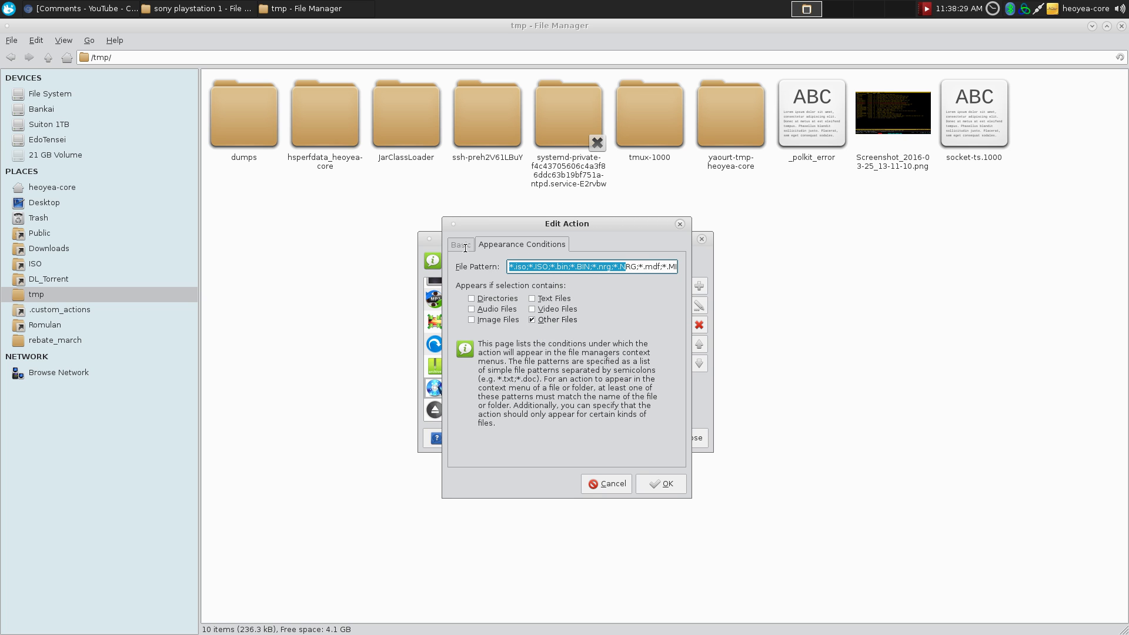
pyautogui.click(551, 269)
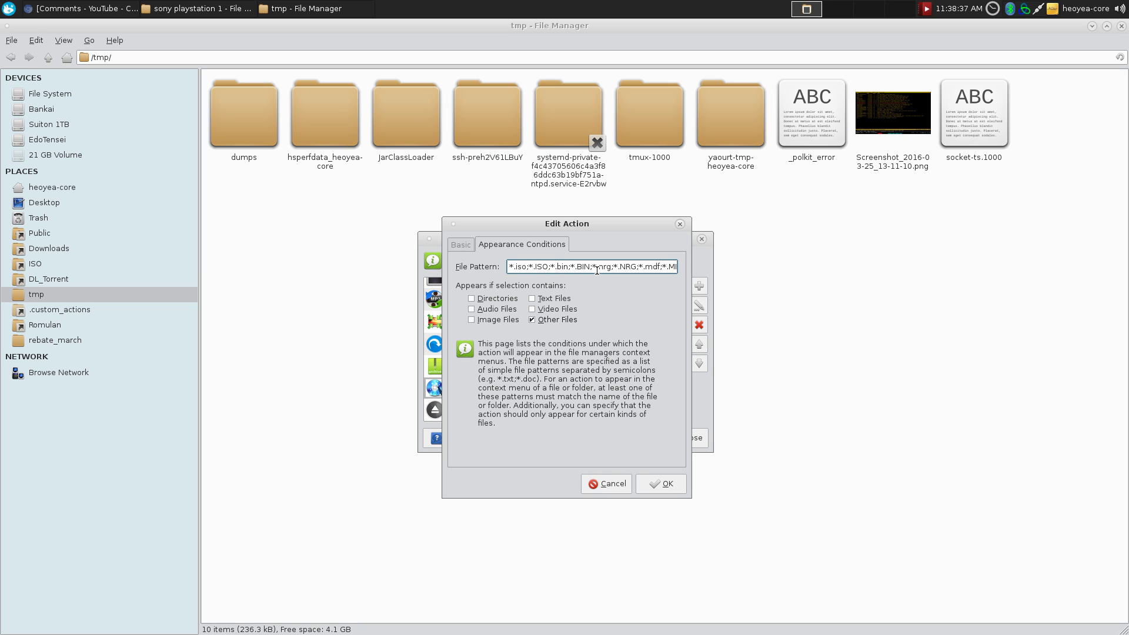
pyautogui.moveTo(599, 269); pyautogui.dragTo(692, 271)
pyautogui.click(628, 268)
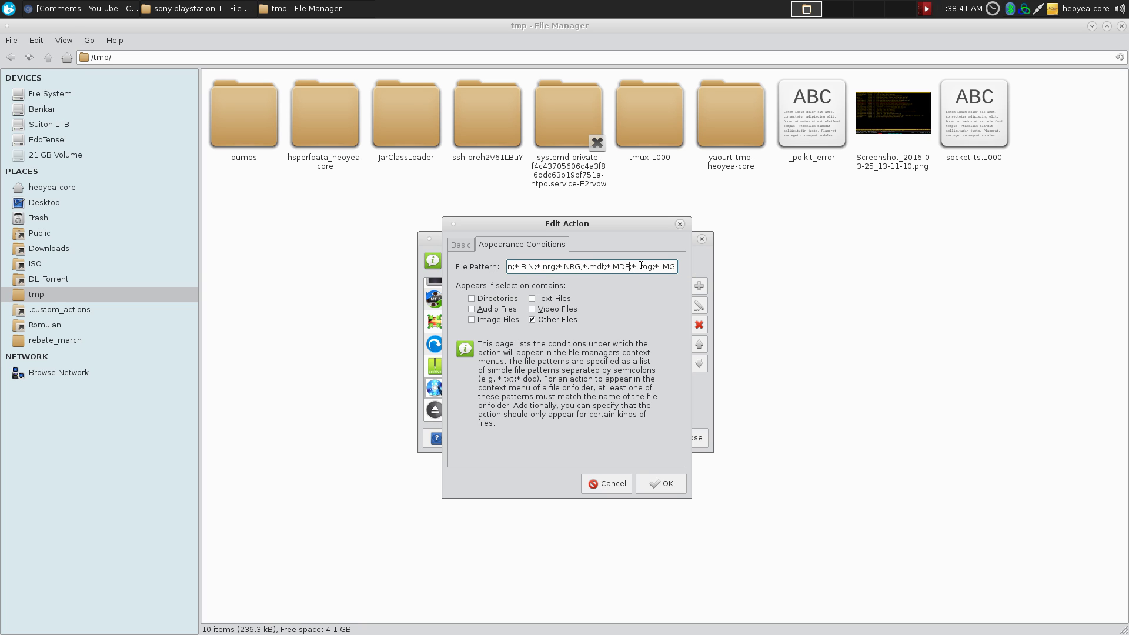
pyautogui.hotkey('ctrl', 'a')
pyautogui.click(659, 268)
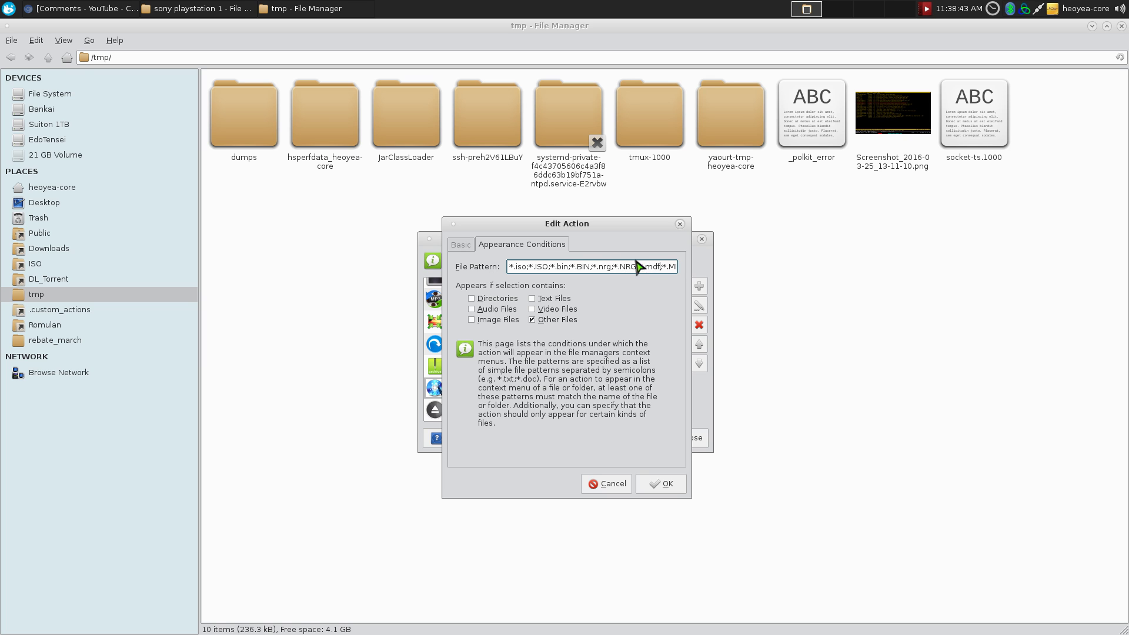
pyautogui.click(608, 484)
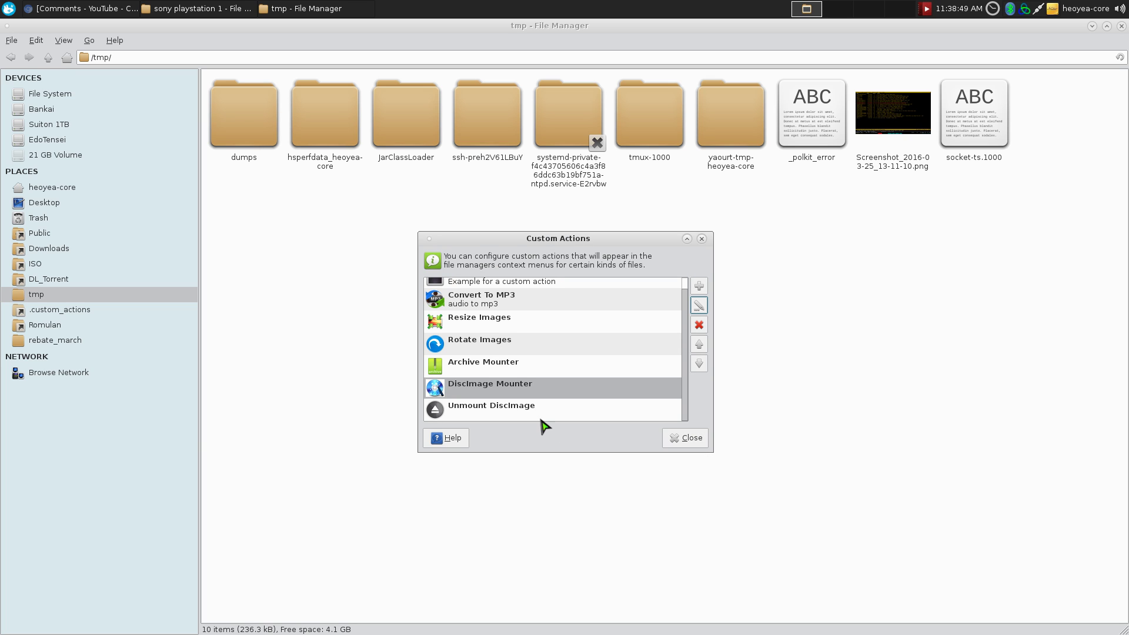
pyautogui.click(533, 409)
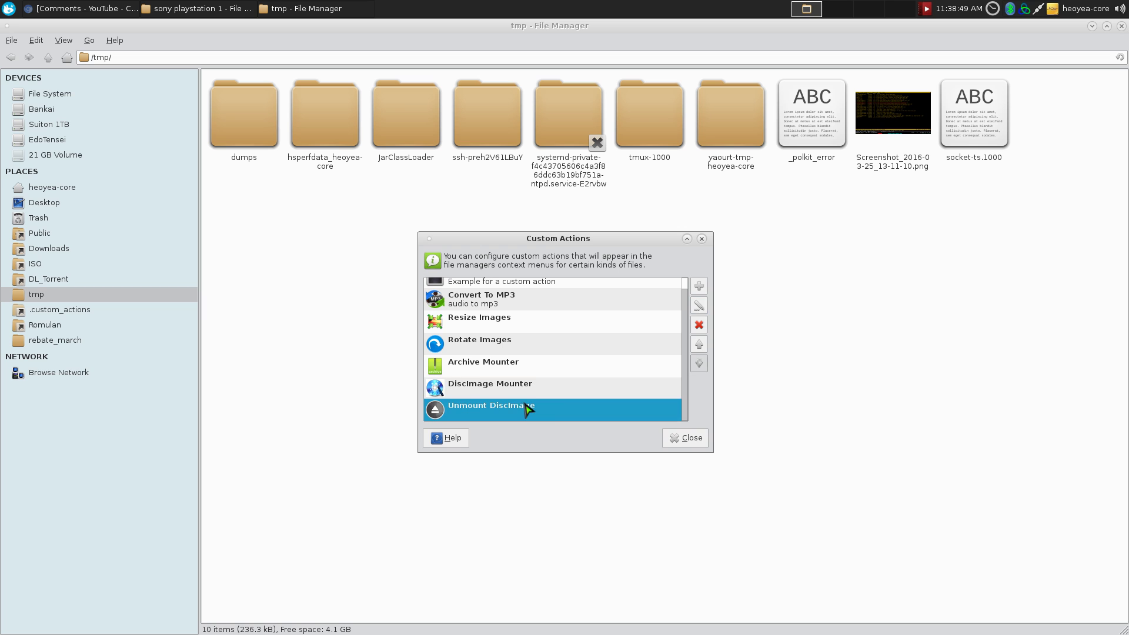
pyautogui.click(704, 310)
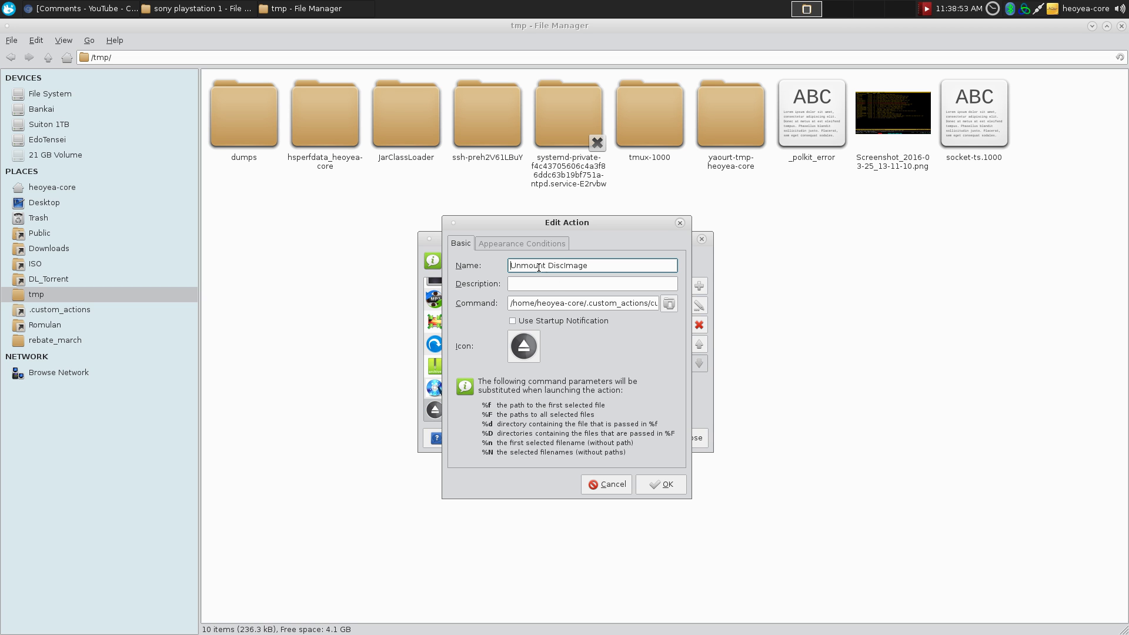
pyautogui.tripleClick(561, 309)
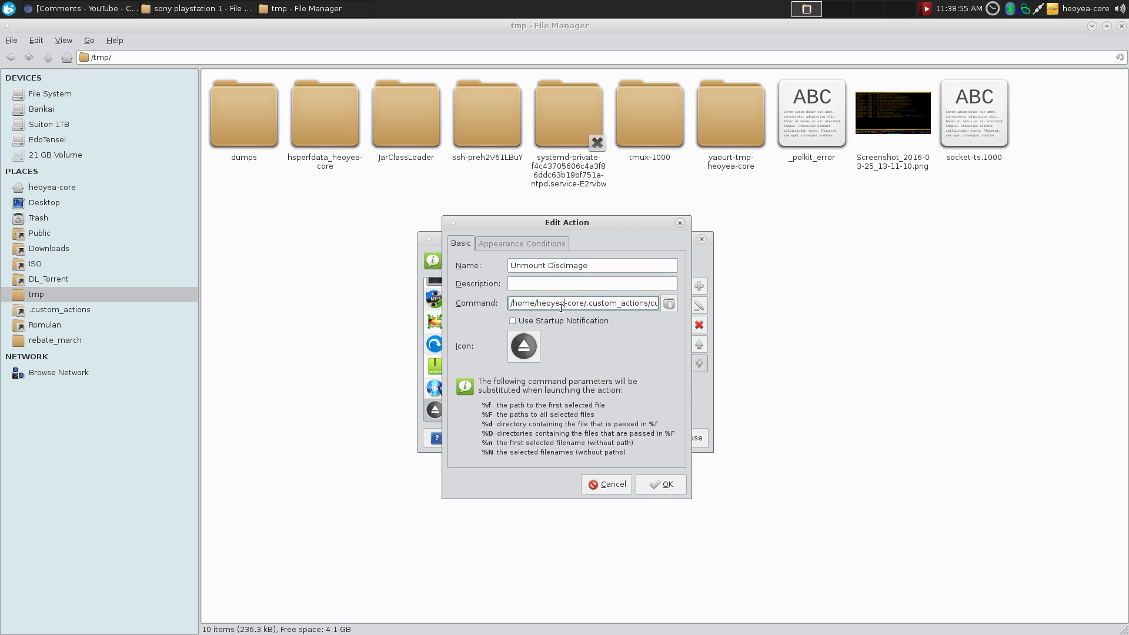
pyautogui.click(628, 302)
pyautogui.moveTo(644, 304); pyautogui.dragTo(657, 304)
pyautogui.click(550, 246)
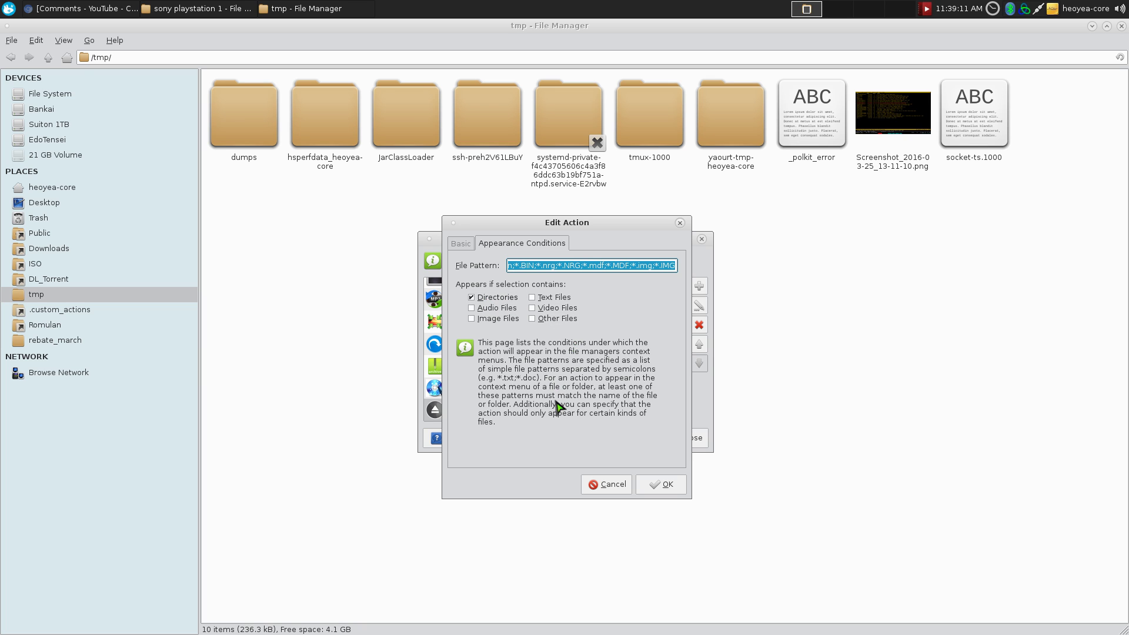
pyautogui.click(604, 492)
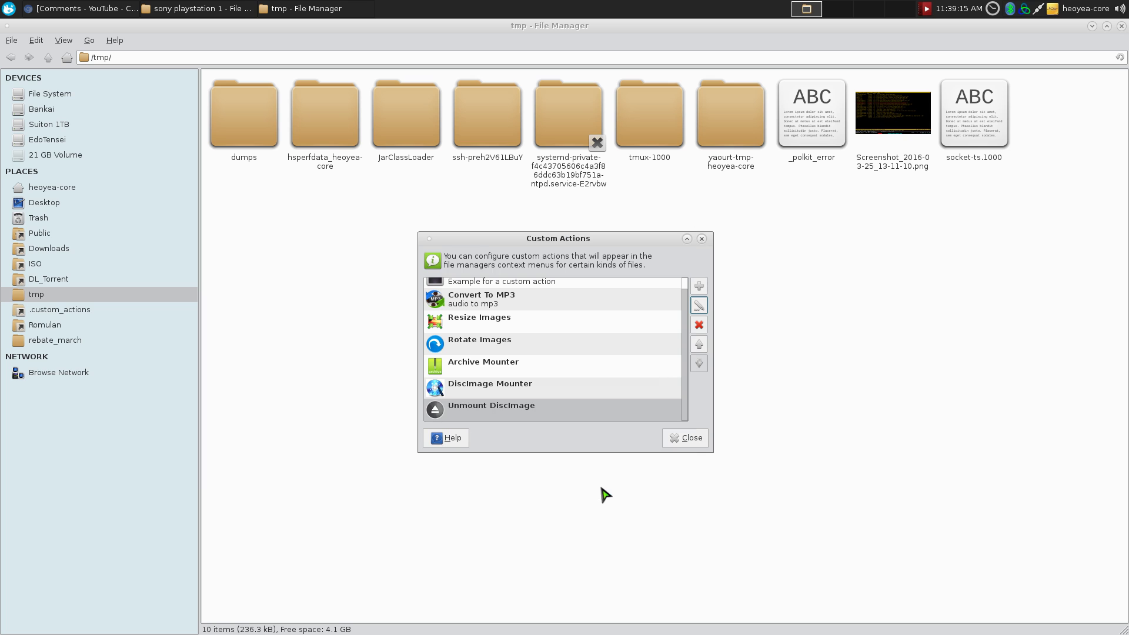
# Step: Close the custom actions configuration and return to EdoTensei's PC_Games folder
pyautogui.click(687, 446)
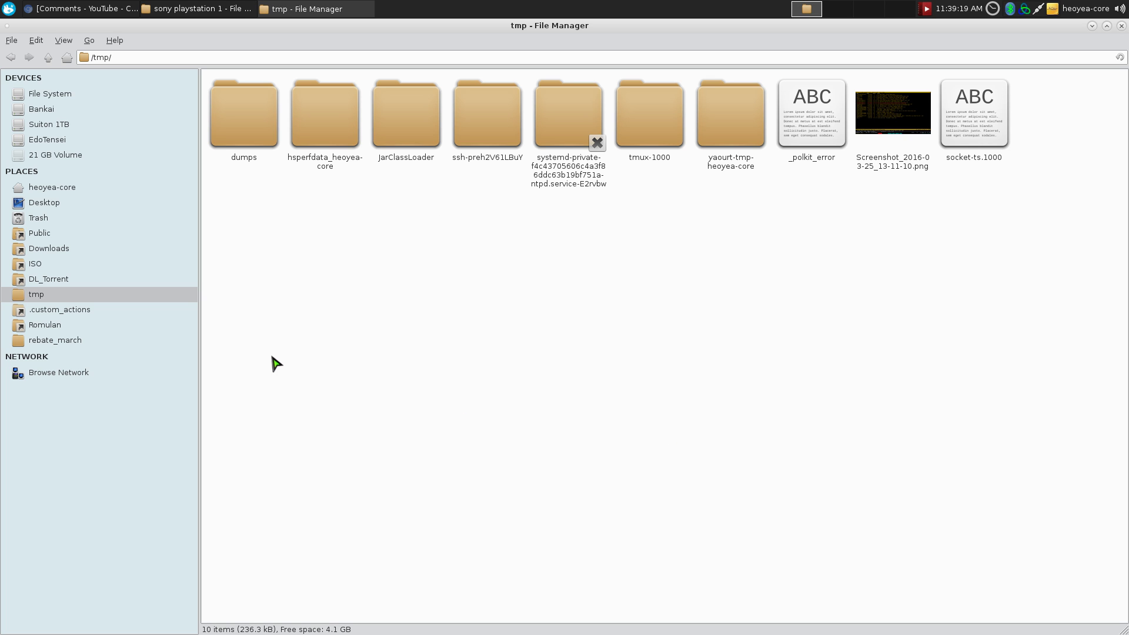
pyautogui.click(47, 140)
pyautogui.doubleClick(827, 139)
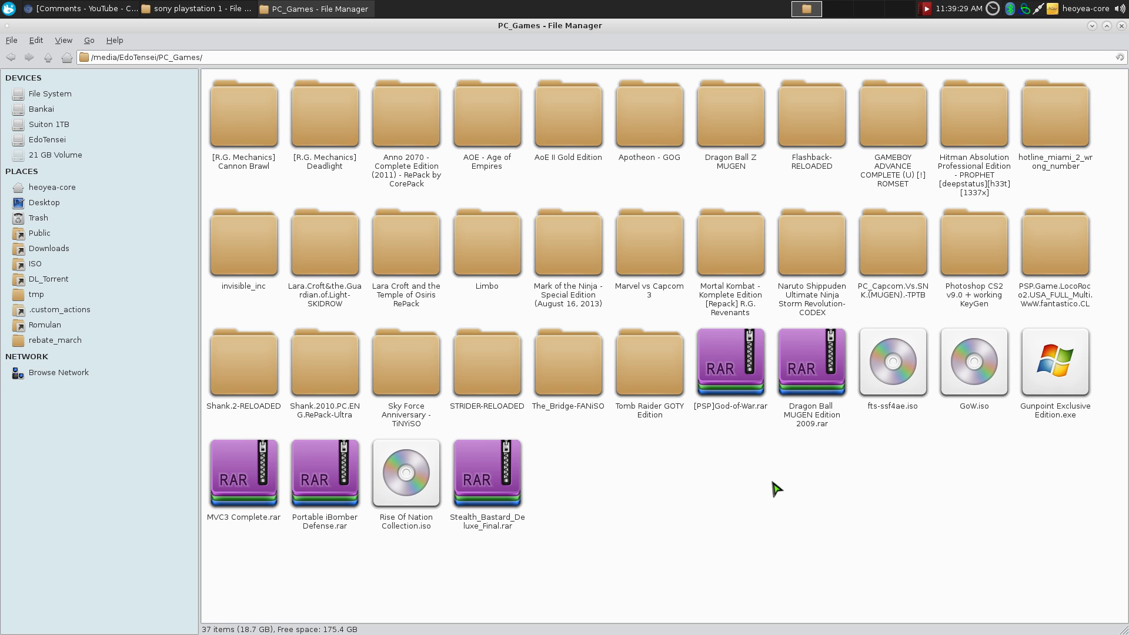
# Step: Open [PSP]God-of-War.rar in Xarchiver, then close the archive viewer
pyautogui.rightClick(734, 384)
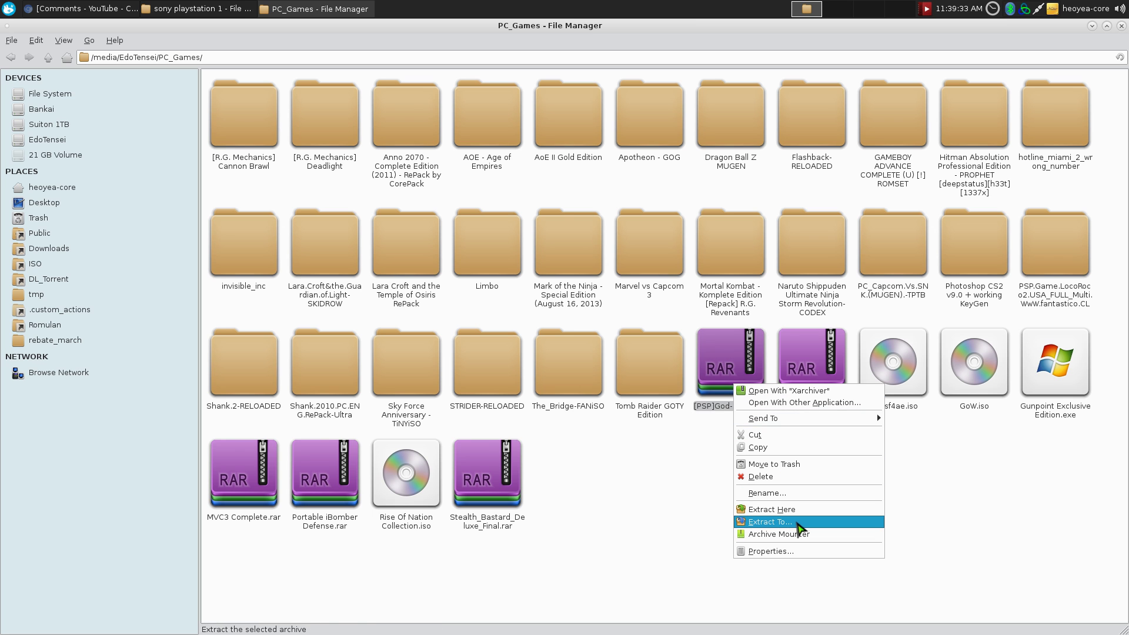
pyautogui.click(785, 392)
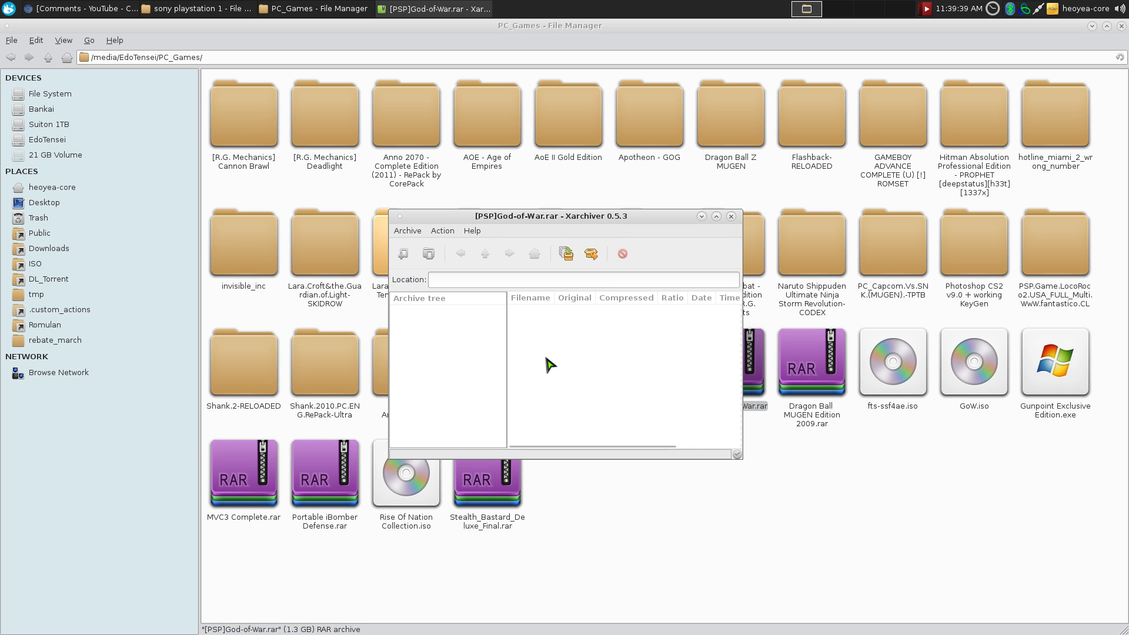
pyautogui.click(731, 216)
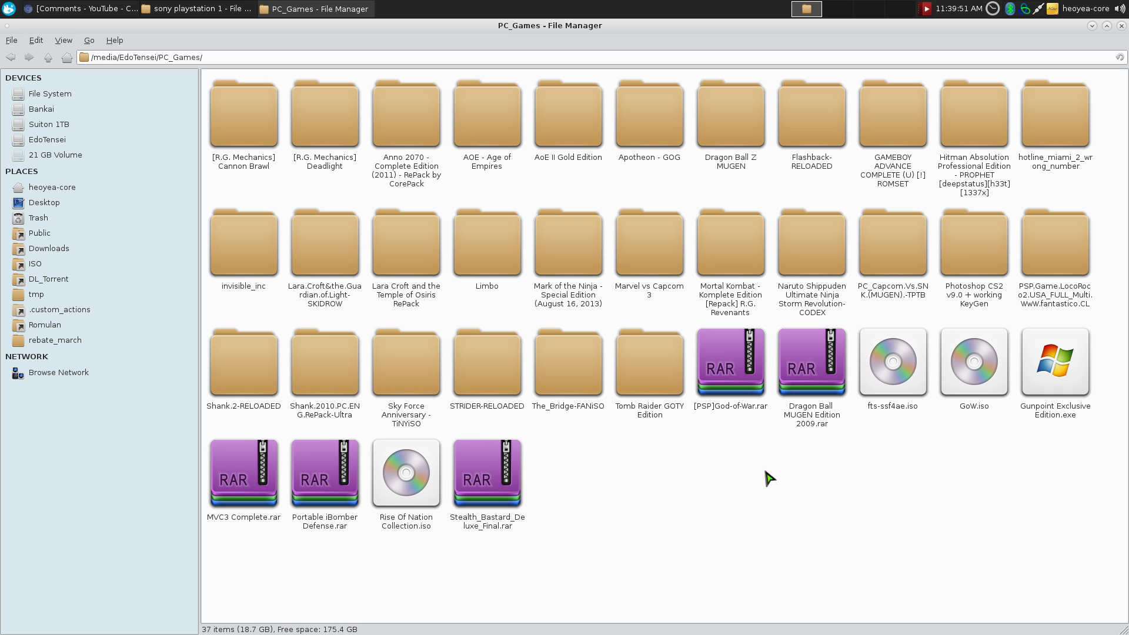
# Step: Mount [PSP]God-of-War.rar with Archive Mounter and browse its 1.3 GB God-of-War.cso file
pyautogui.rightClick(736, 375)
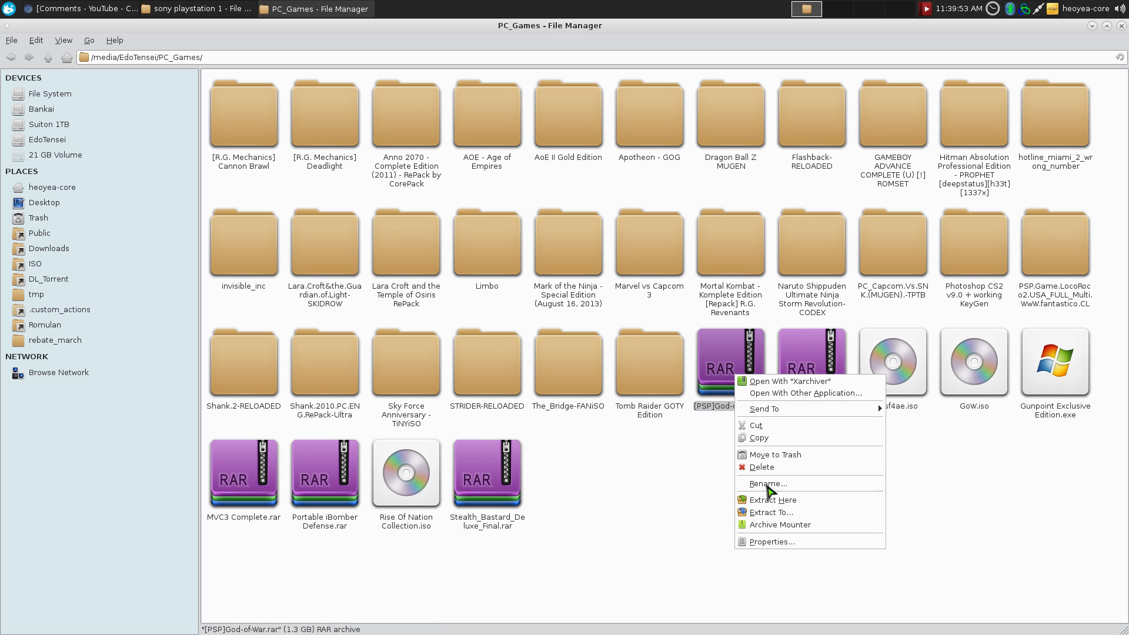
pyautogui.click(778, 528)
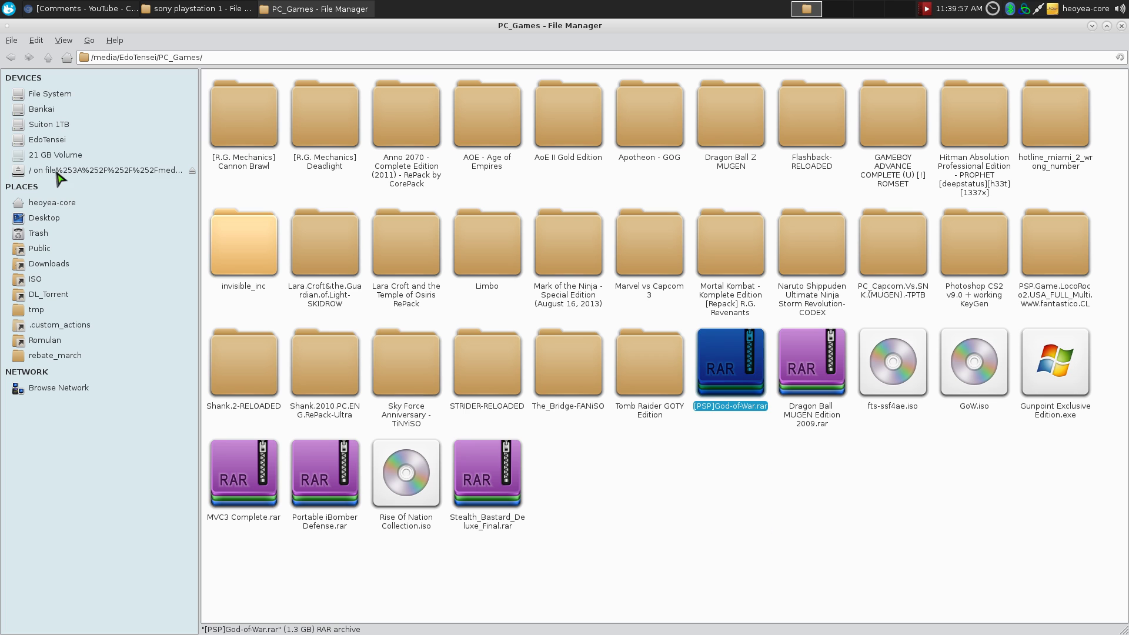
pyautogui.click(83, 172)
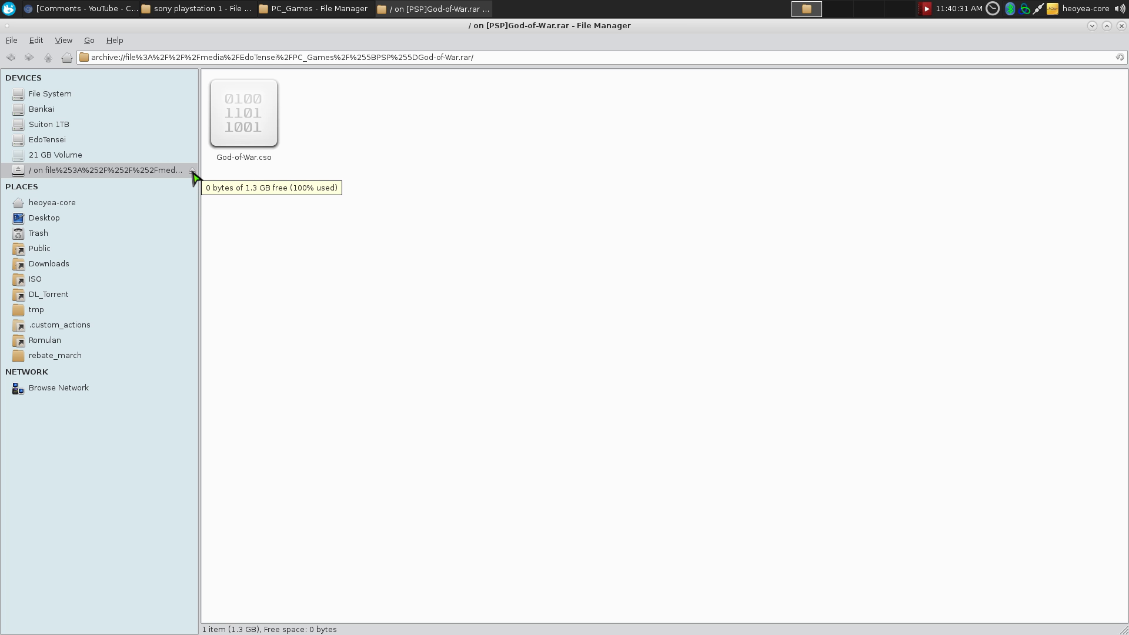
# Step: Eject God-of-War, then mount Dragon Ball MUGEN Edition 2009.rar, open its game folder, and eject it
pyautogui.click(192, 171)
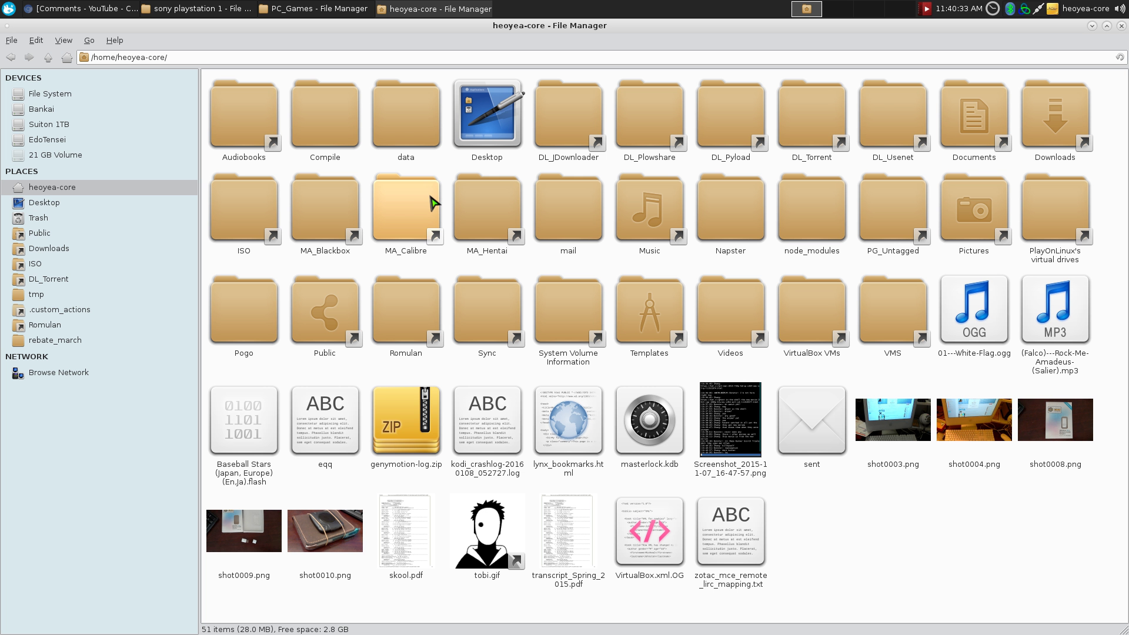
pyautogui.hotkey('ctrl', 'w')
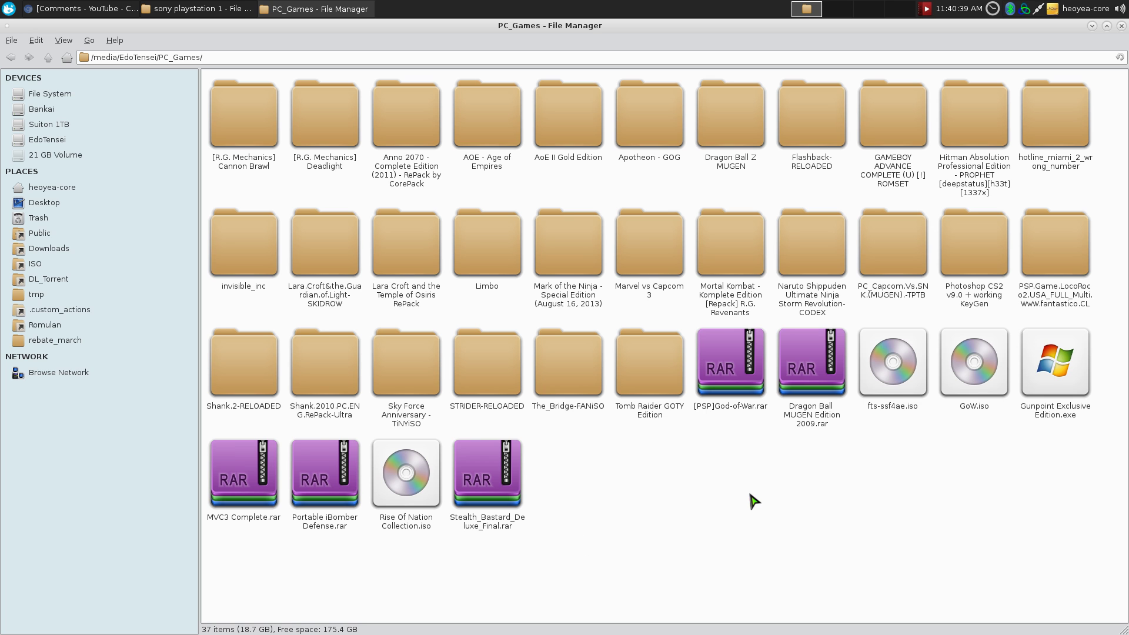
pyautogui.rightClick(826, 376)
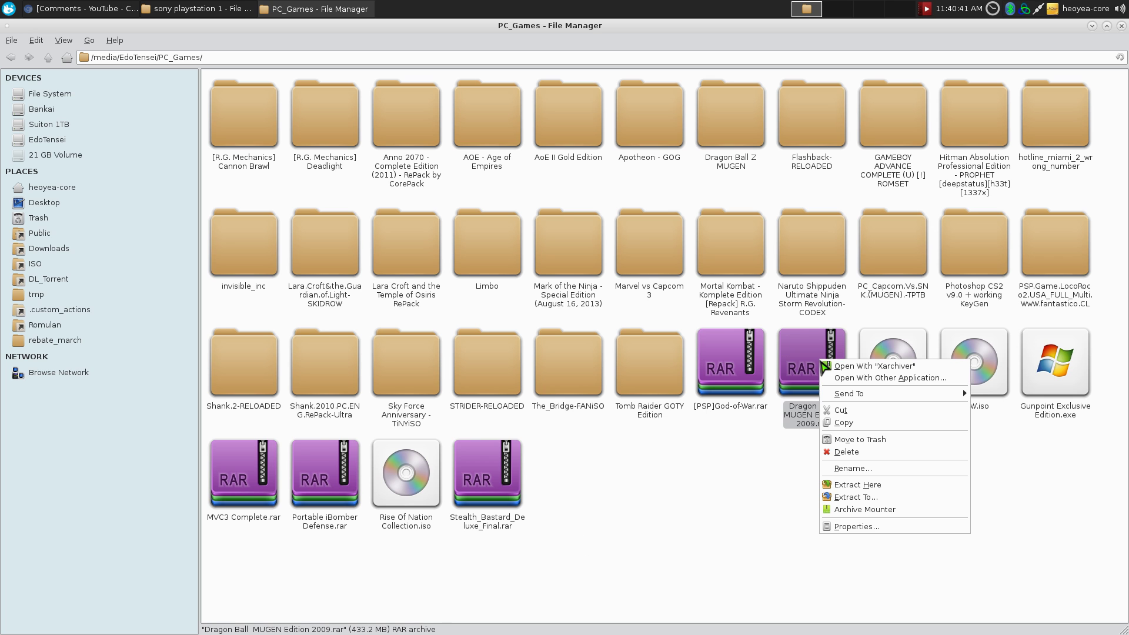
pyautogui.click(868, 510)
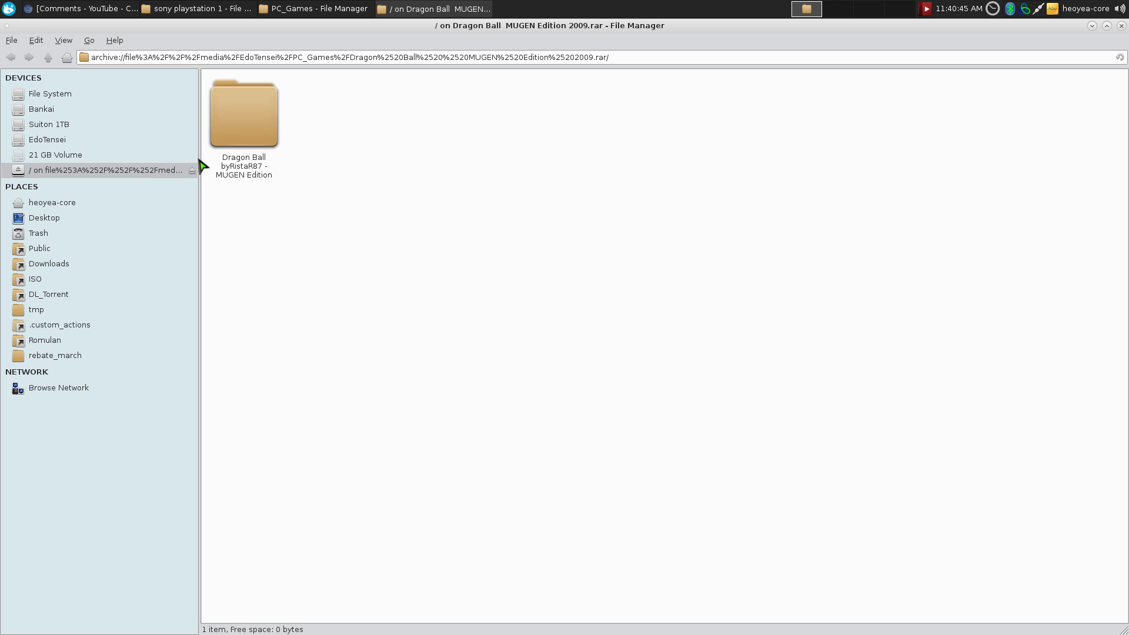
pyautogui.doubleClick(244, 132)
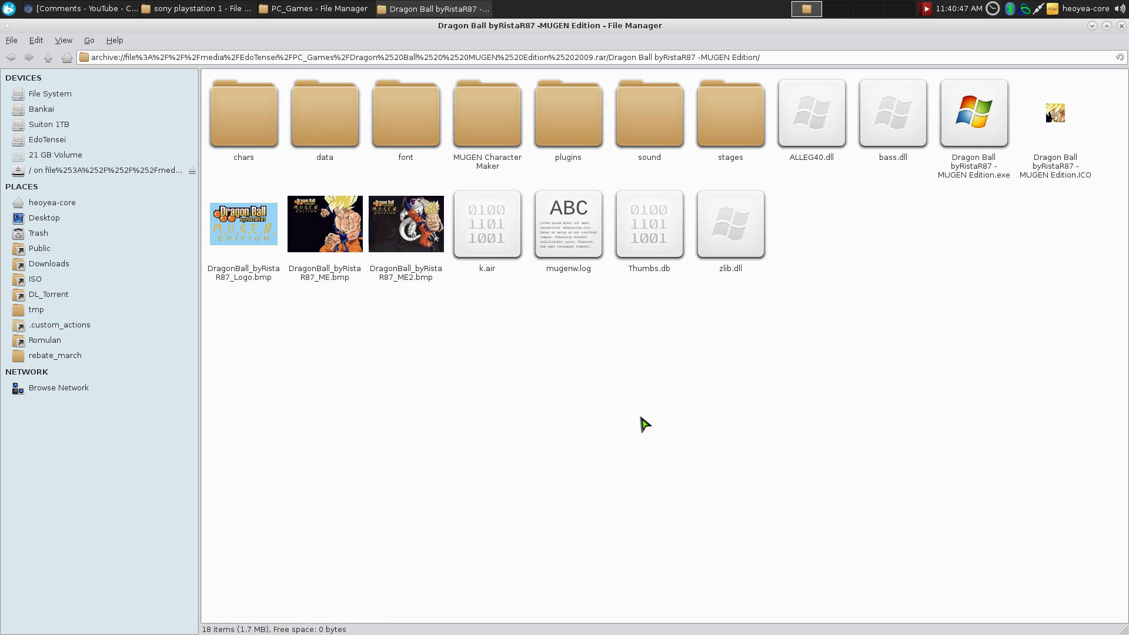
pyautogui.click(193, 170)
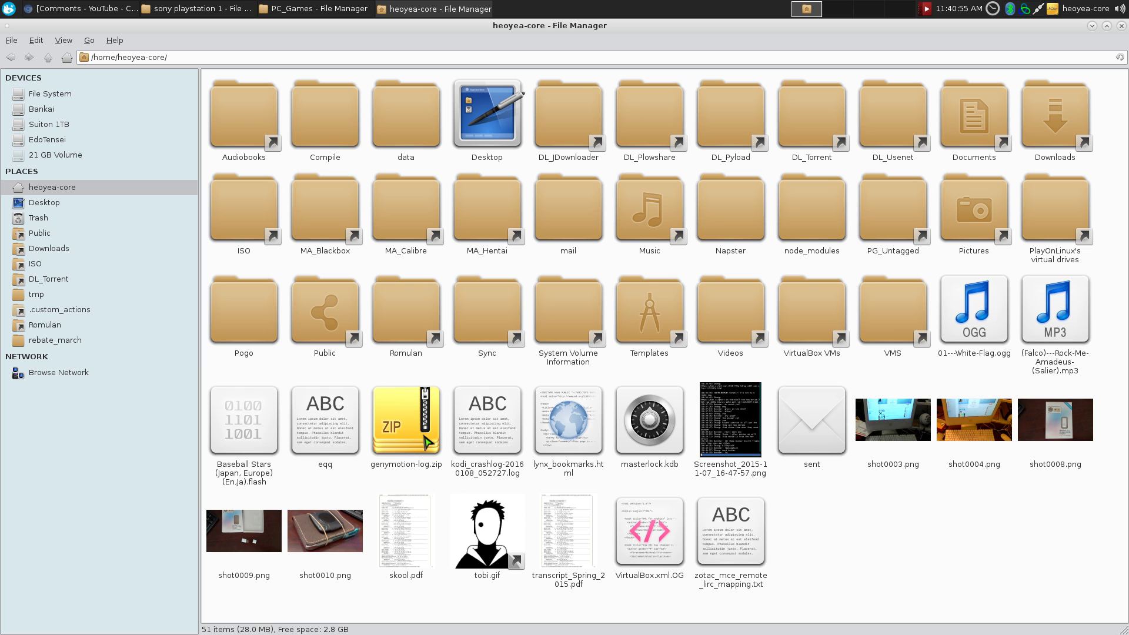
# Step: Mount genymotion-log.zip with Archive Mounter, browse its 23 log files, then eject it
pyautogui.rightClick(419, 448)
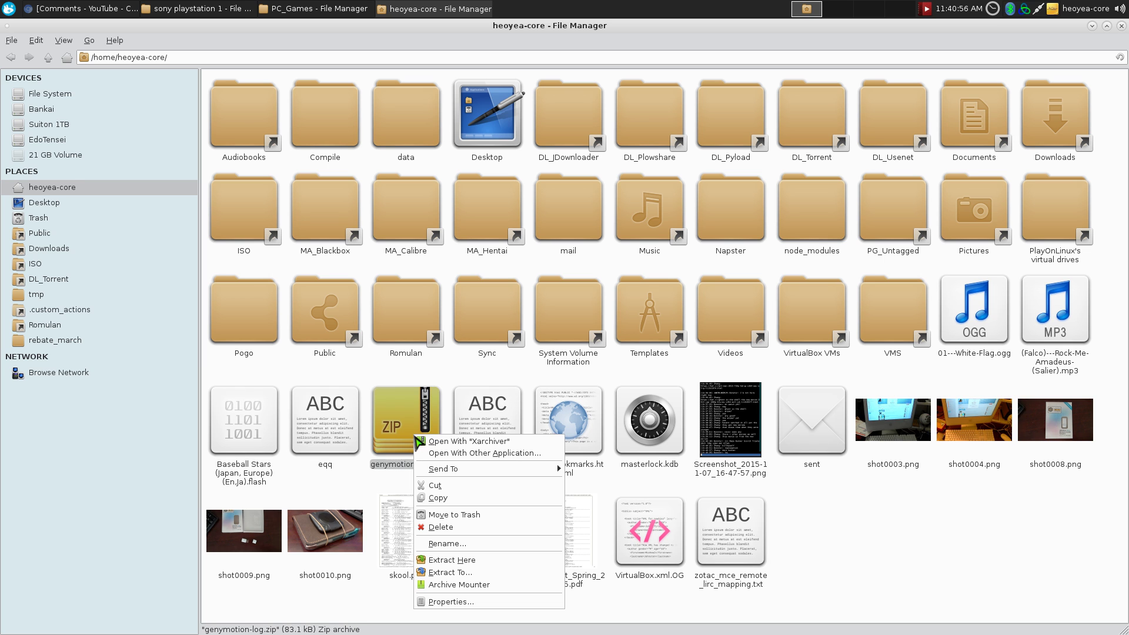
pyautogui.click(508, 588)
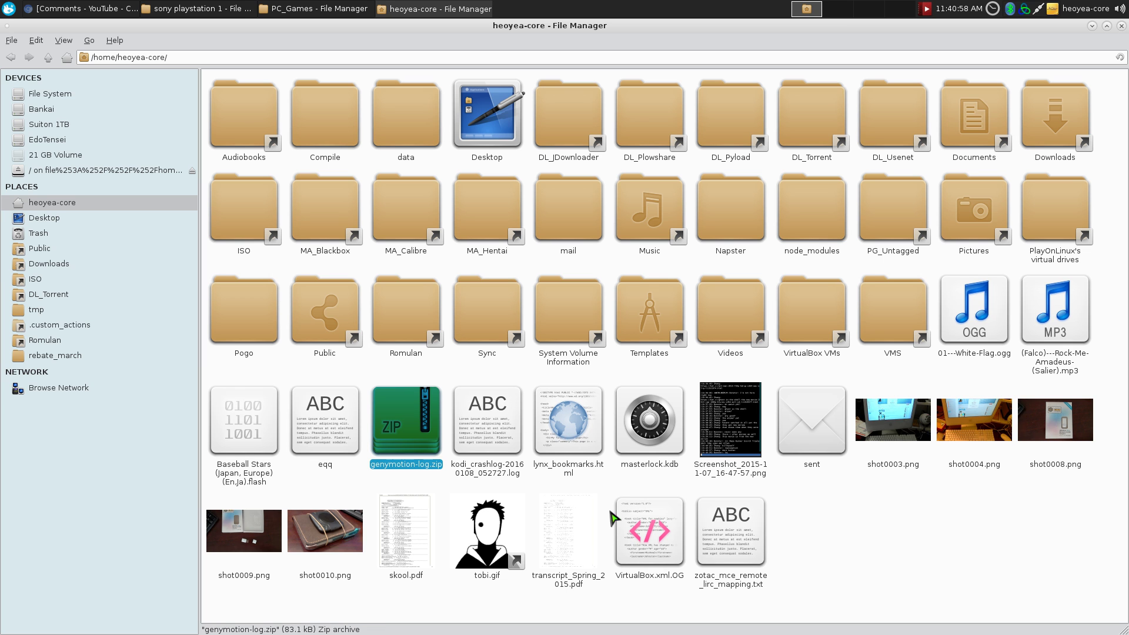
pyautogui.click(146, 170)
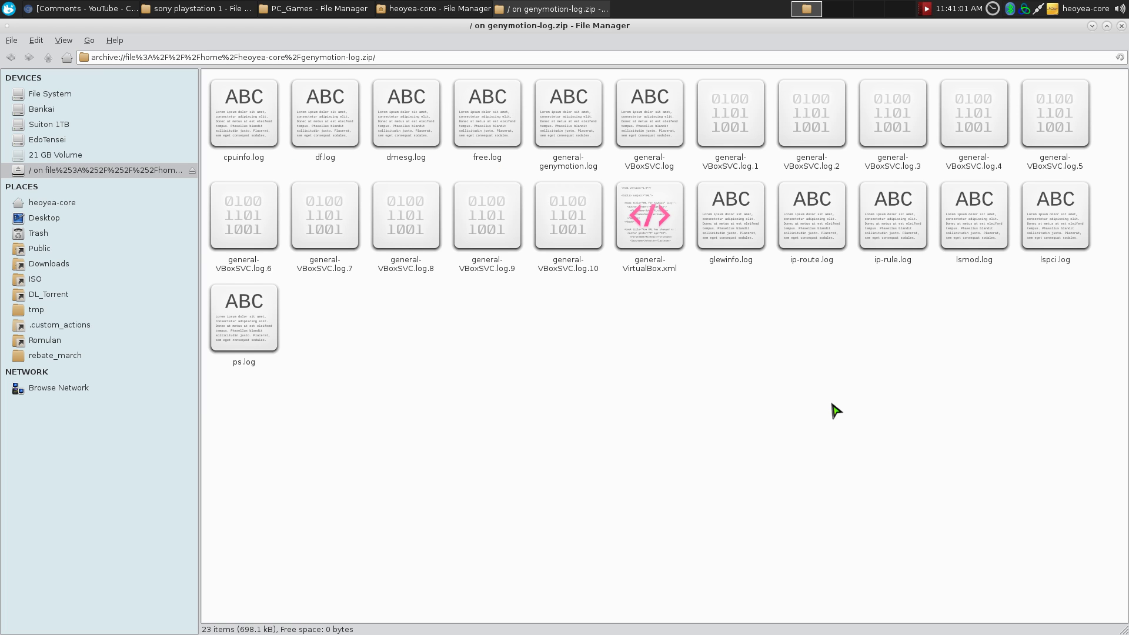
pyautogui.click(192, 170)
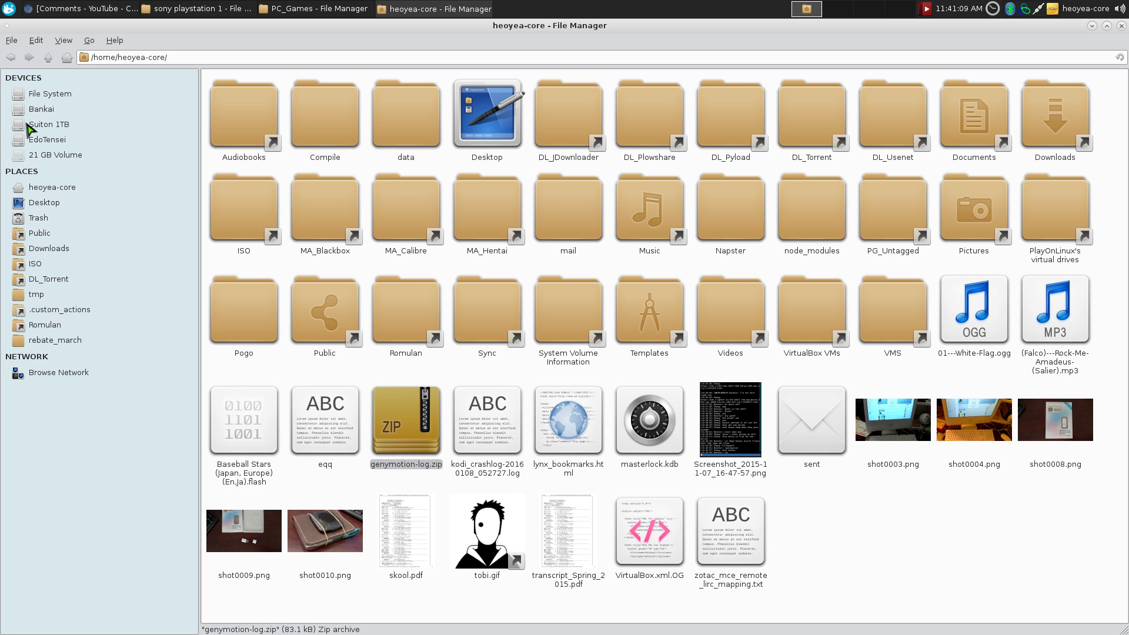
# Step: From the home folder, go through MA_Calibre, Comic and Unknown into All New X-Men 002 (406)
pyautogui.click(37, 193)
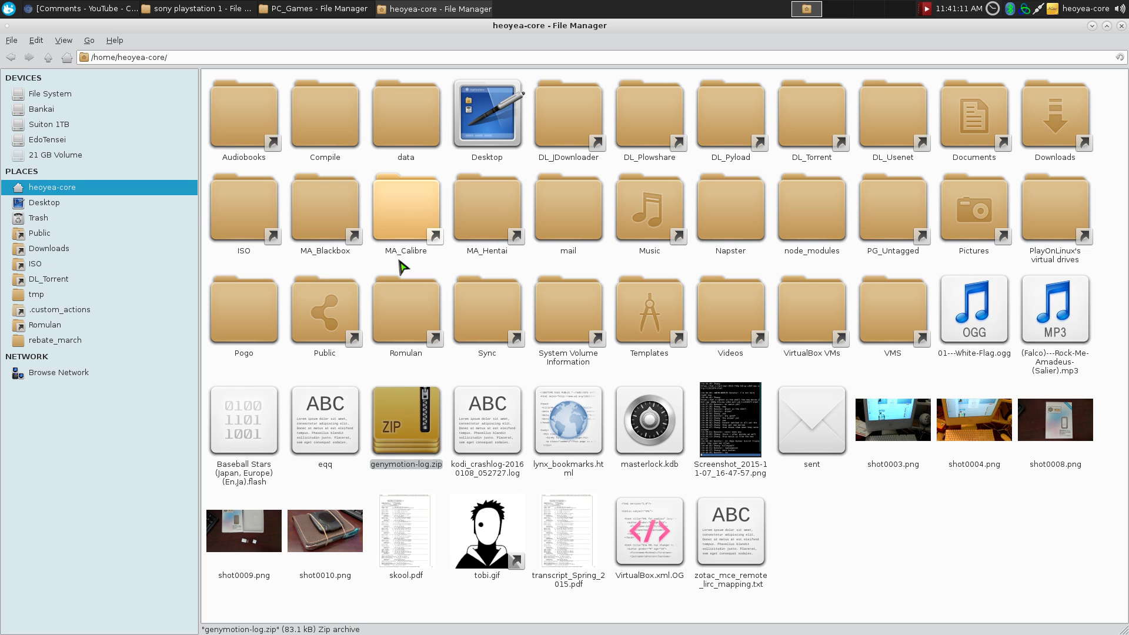
pyautogui.doubleClick(410, 215)
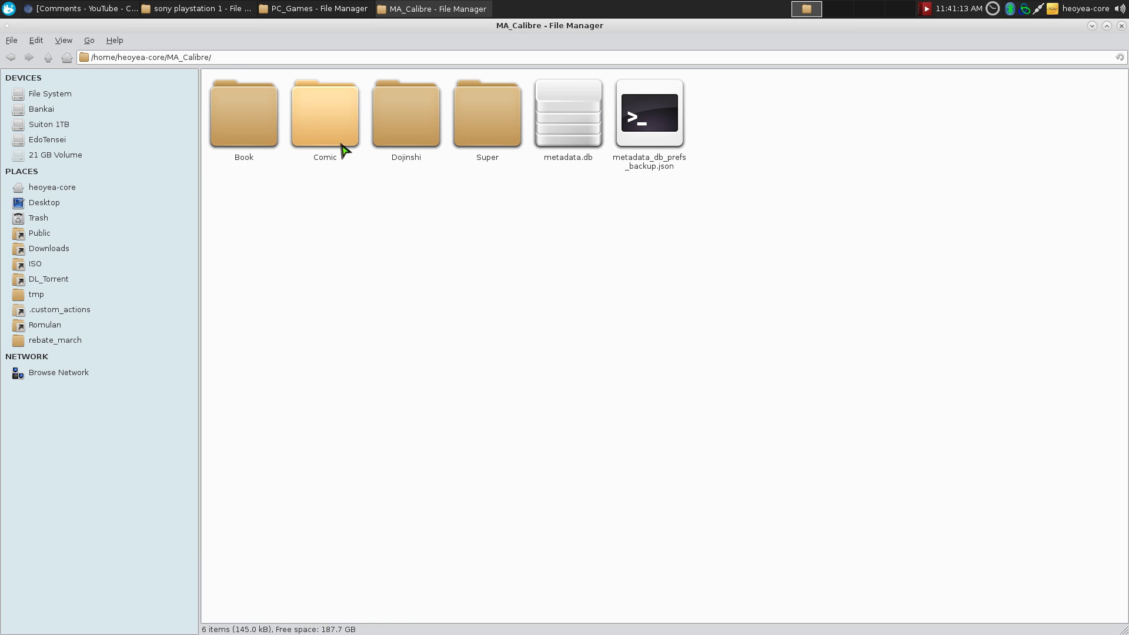
pyautogui.doubleClick(343, 151)
pyautogui.doubleClick(737, 127)
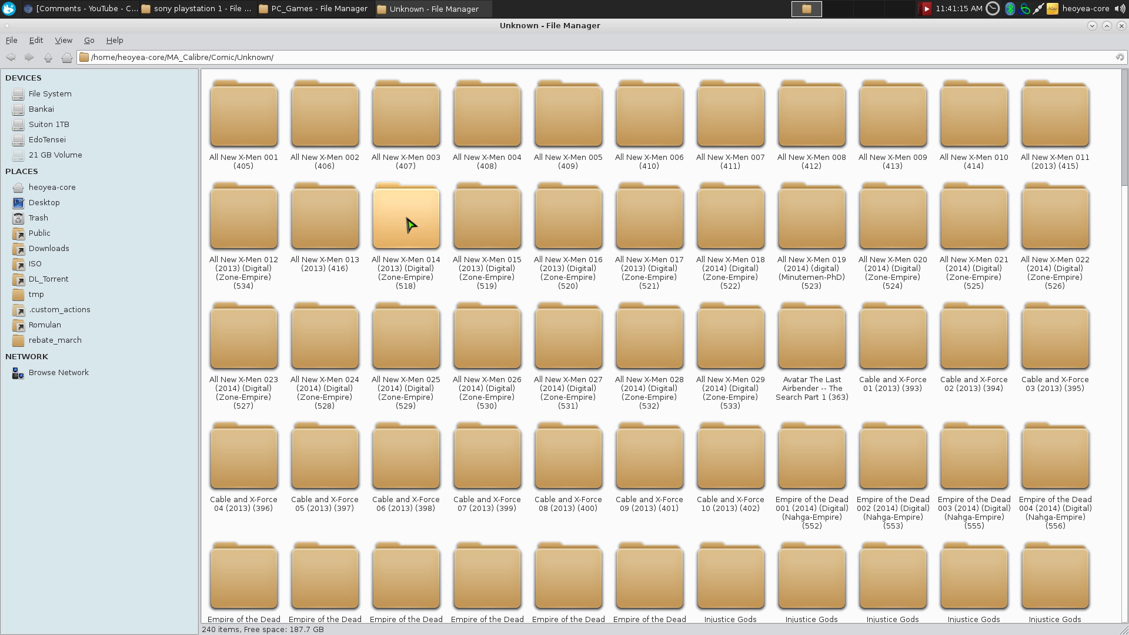
pyautogui.doubleClick(328, 146)
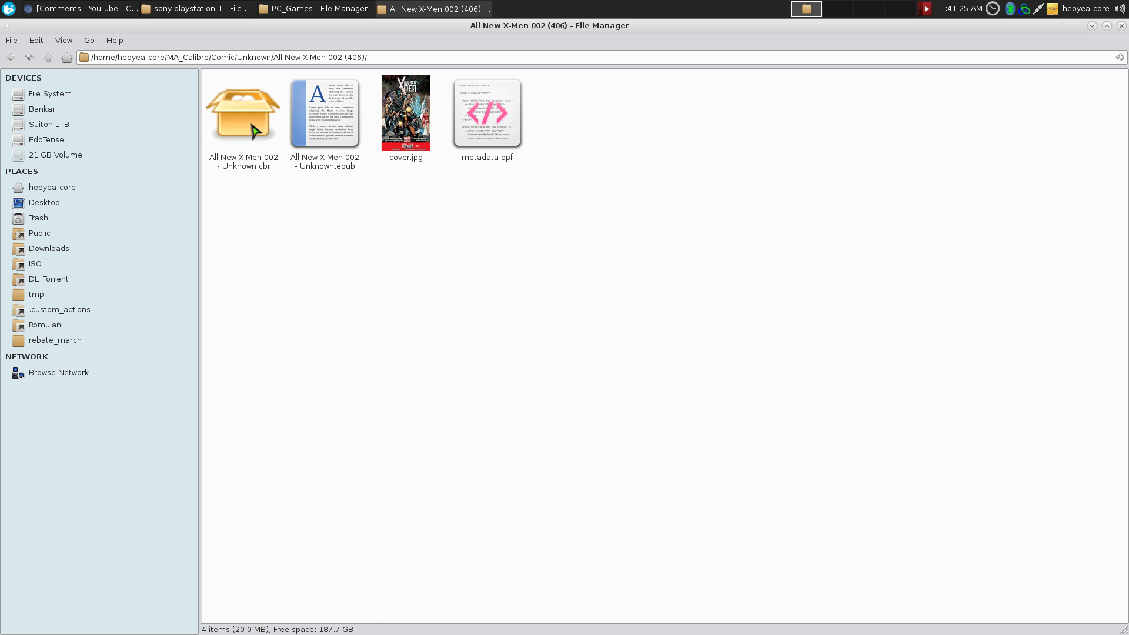
# Step: Mount the All New X-Men 002 .cbr with Archive Mounter and select page X-men-Zone-002.jpg
pyautogui.rightClick(246, 135)
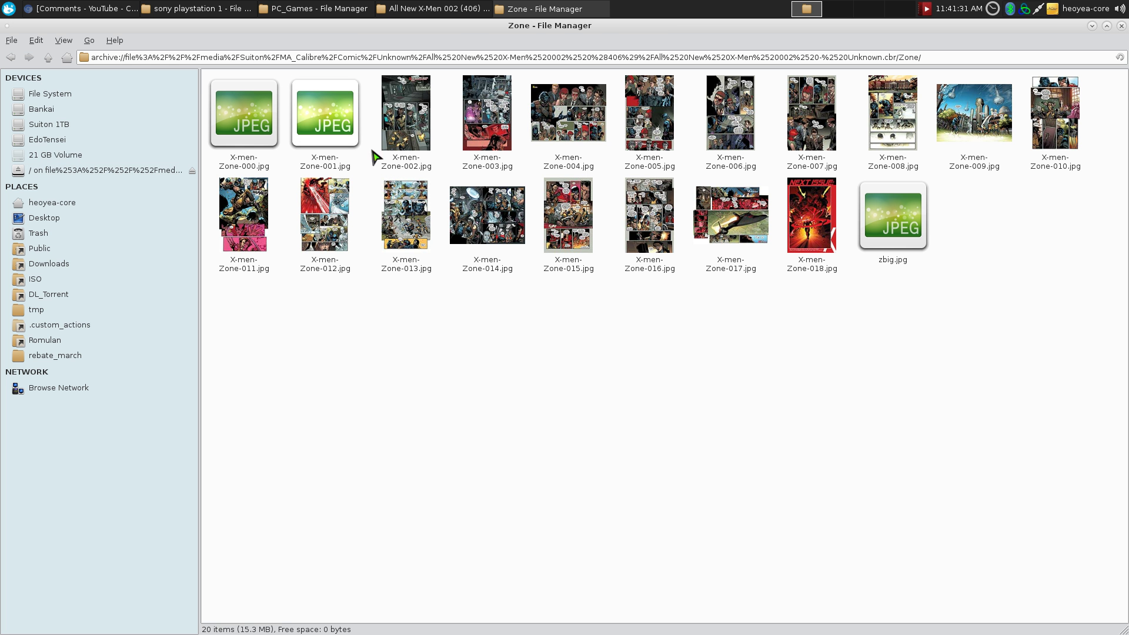
pyautogui.click(410, 143)
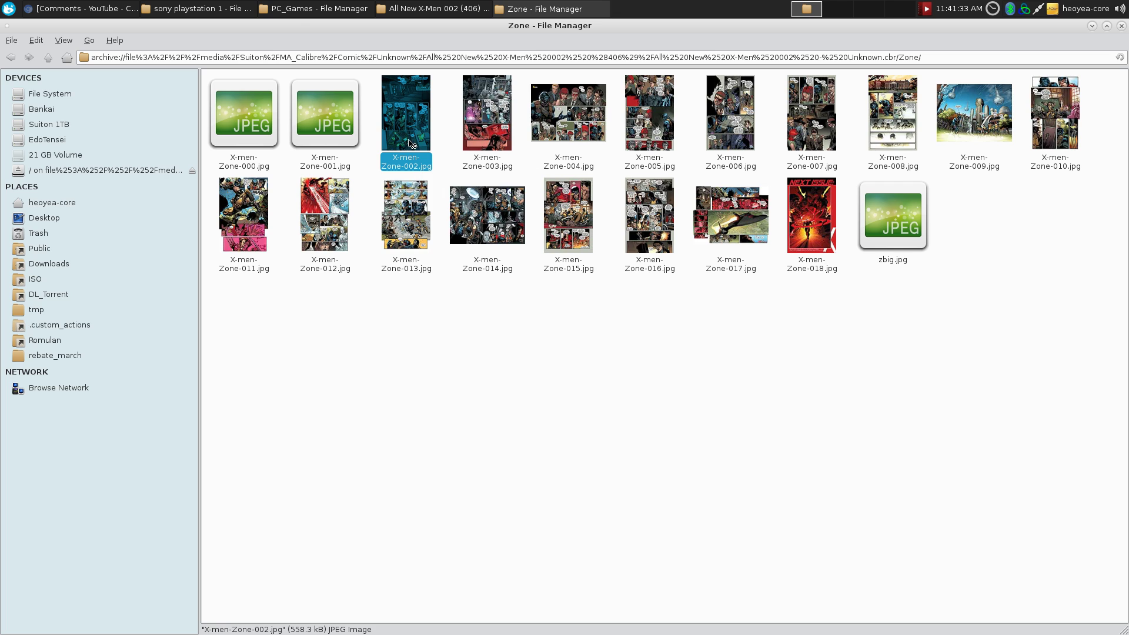
pyautogui.doubleClick(409, 143)
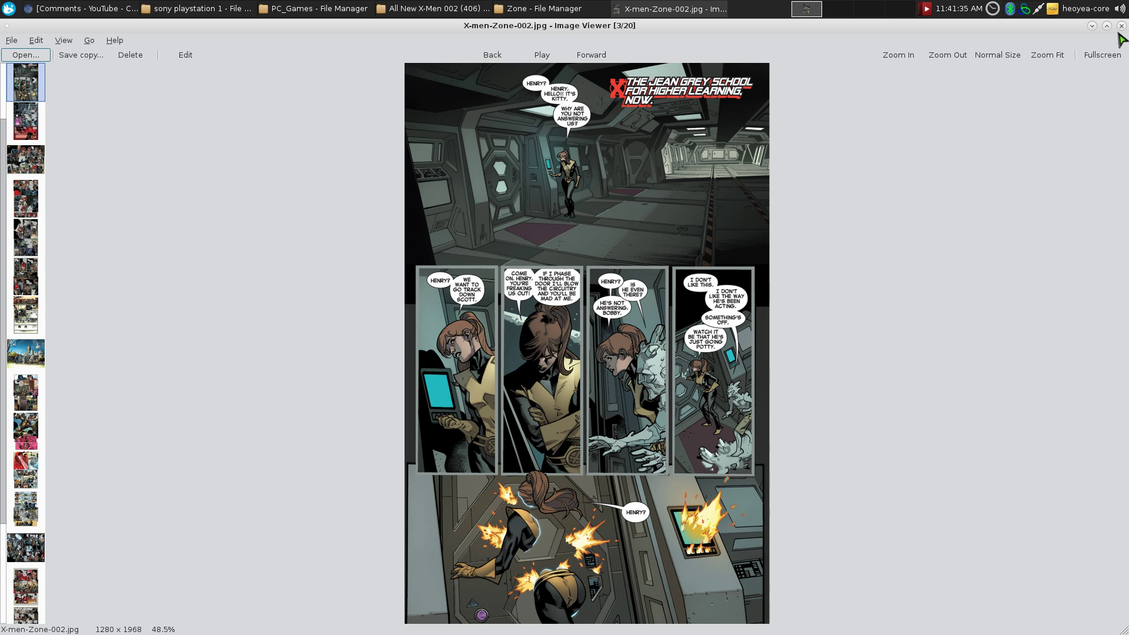
pyautogui.click(1122, 26)
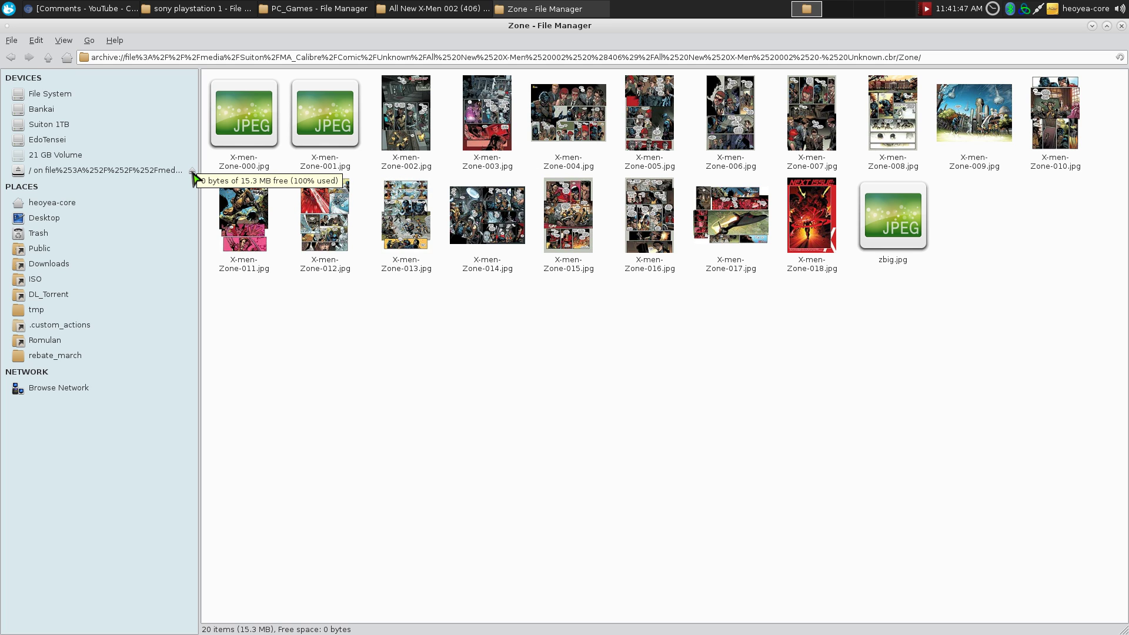
# Step: Eject the X-Men comic archive and open Configure custom actions with Archive Mounter selected
pyautogui.click(192, 171)
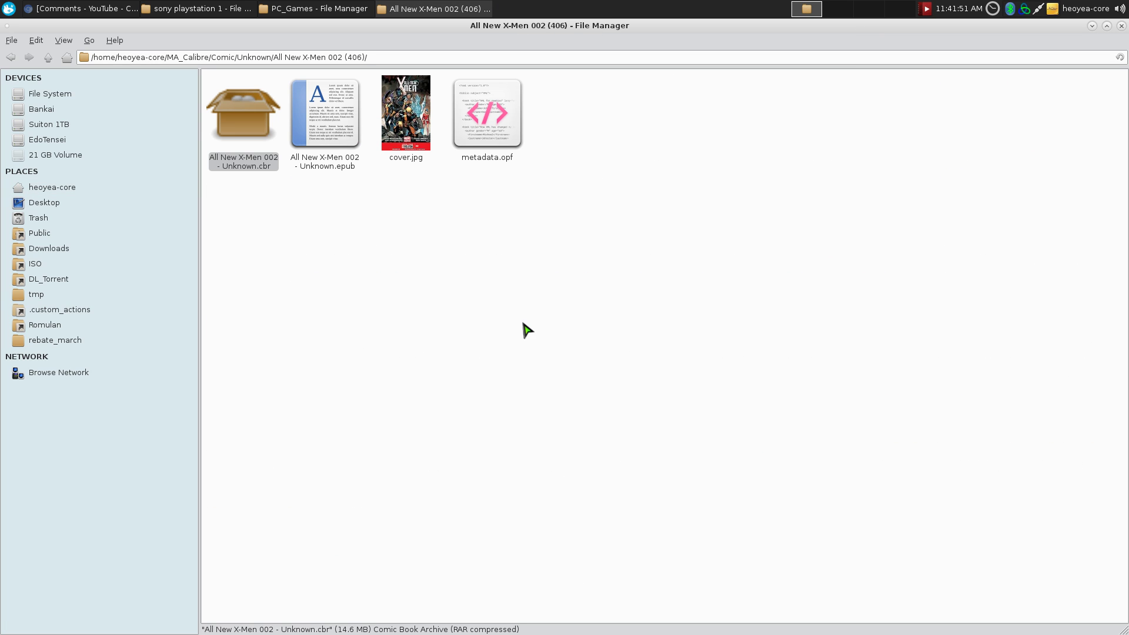
pyautogui.click(38, 41)
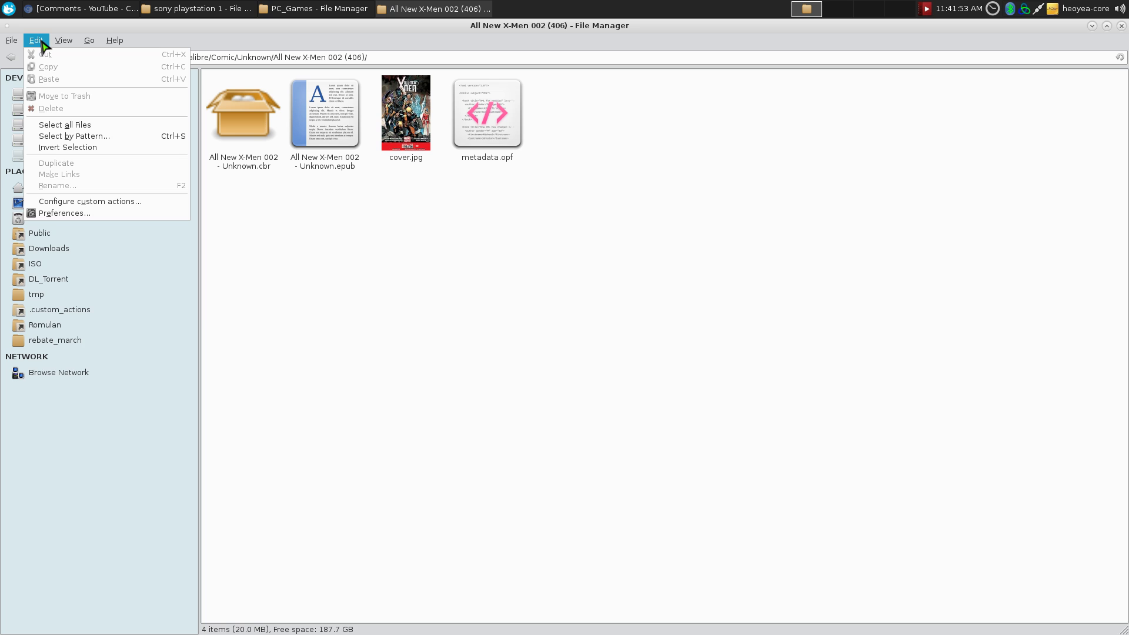
pyautogui.click(88, 206)
pyautogui.click(532, 377)
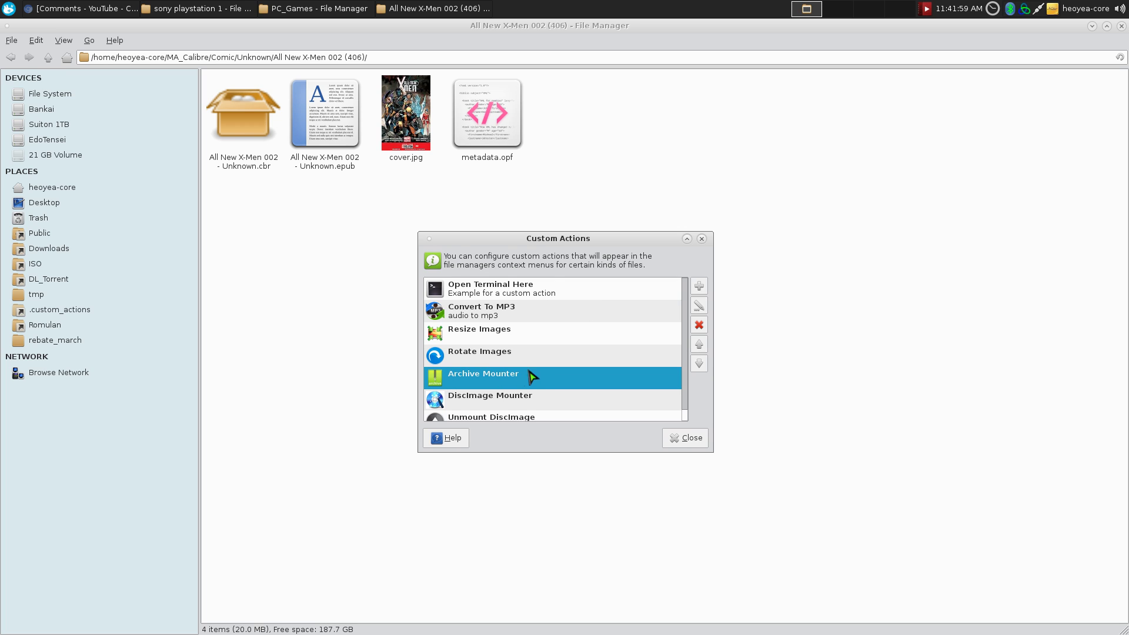
pyautogui.scroll(-1, 532, 377)
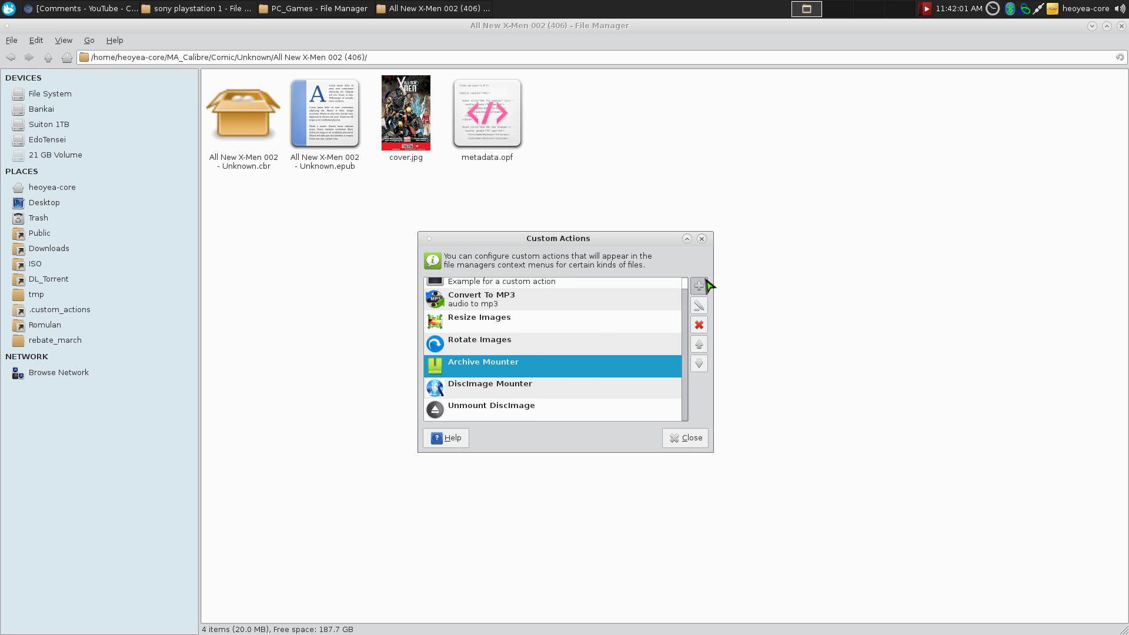
# Step: Open the Archive Mounter action and inspect its name and command line, highlighting the %N parameter
pyautogui.click(699, 306)
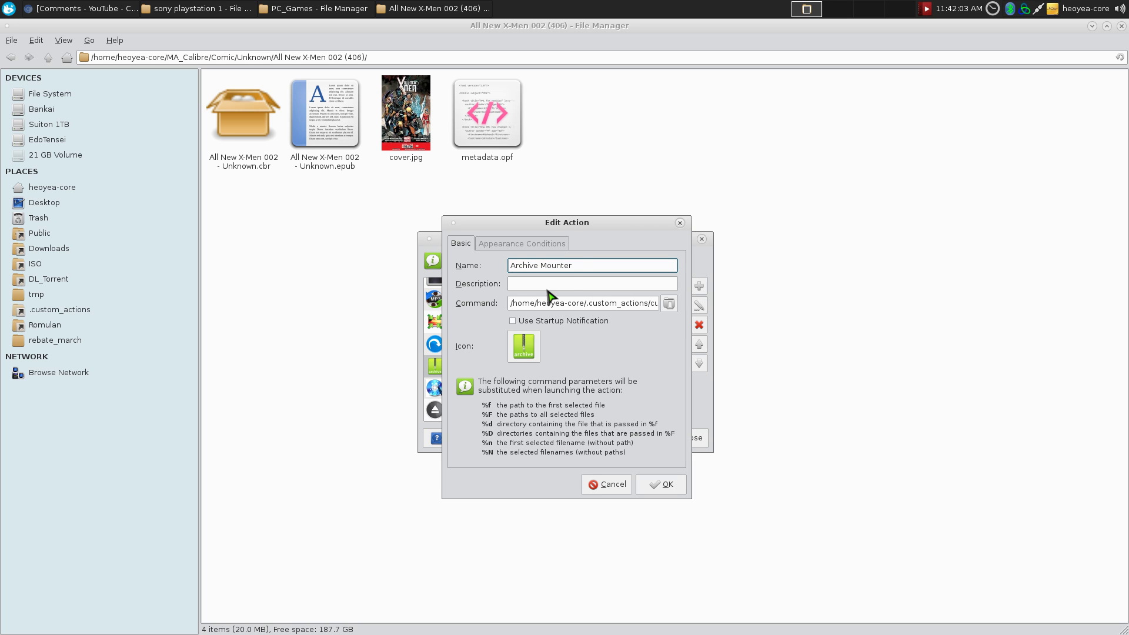
pyautogui.tripleClick(594, 265)
pyautogui.click(574, 306)
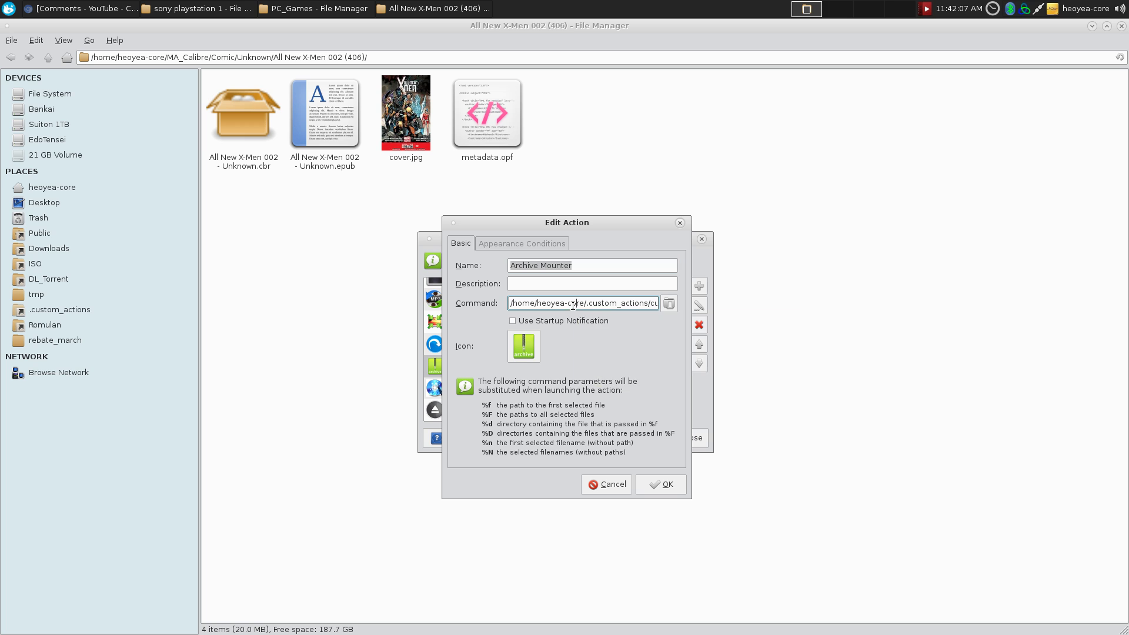
pyautogui.moveTo(573, 305); pyautogui.dragTo(774, 315)
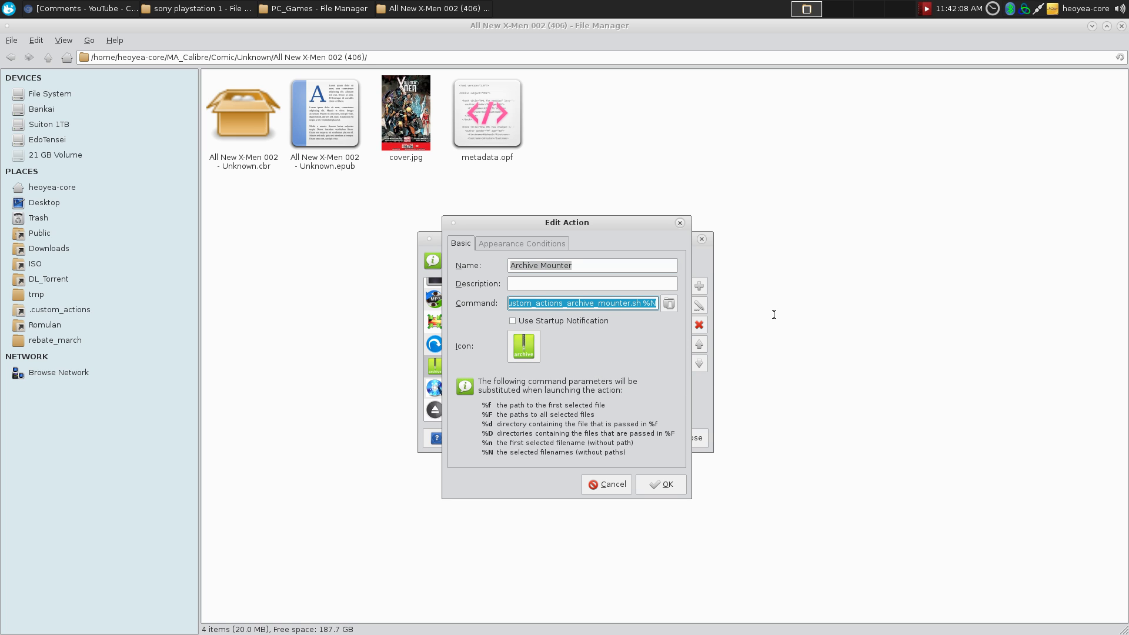
pyautogui.click(629, 302)
pyautogui.doubleClick(654, 304)
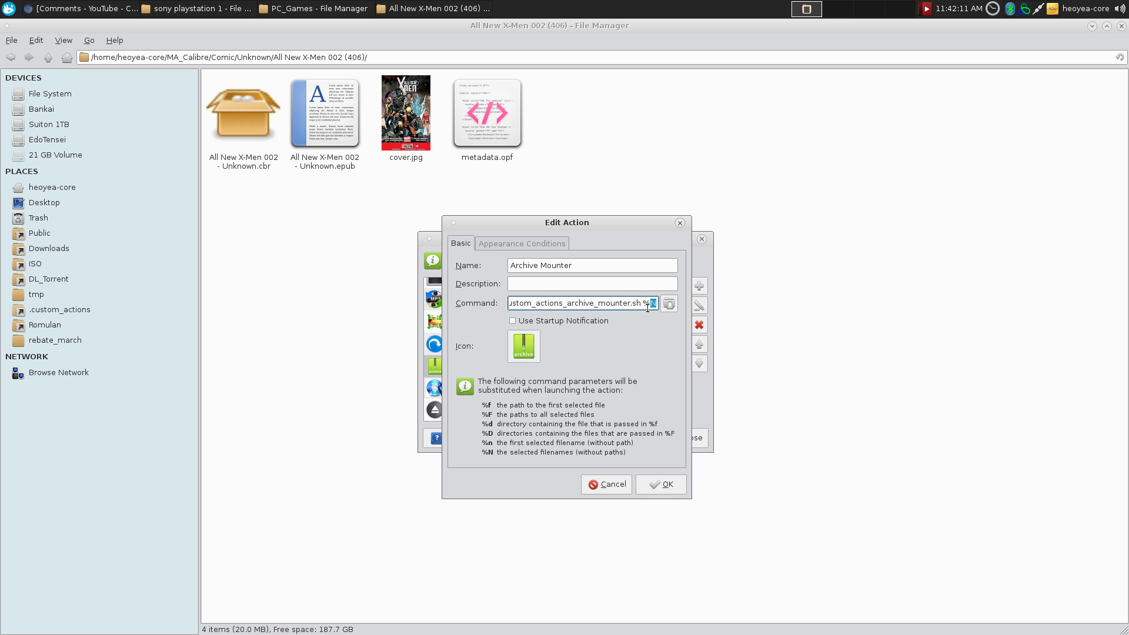
pyautogui.moveTo(644, 304); pyautogui.dragTo(657, 304)
# Step: Check the * file pattern under Appearance Conditions, then cancel the editor unchanged
pyautogui.click(504, 244)
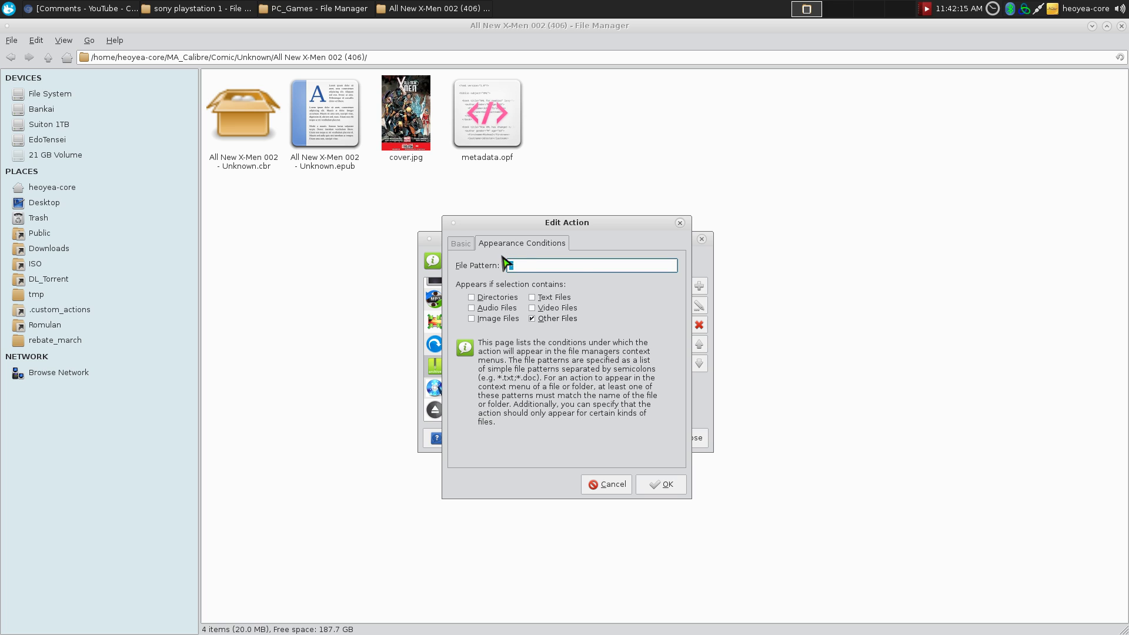
pyautogui.click(583, 268)
pyautogui.moveTo(612, 492); pyautogui.dragTo(570, 337)
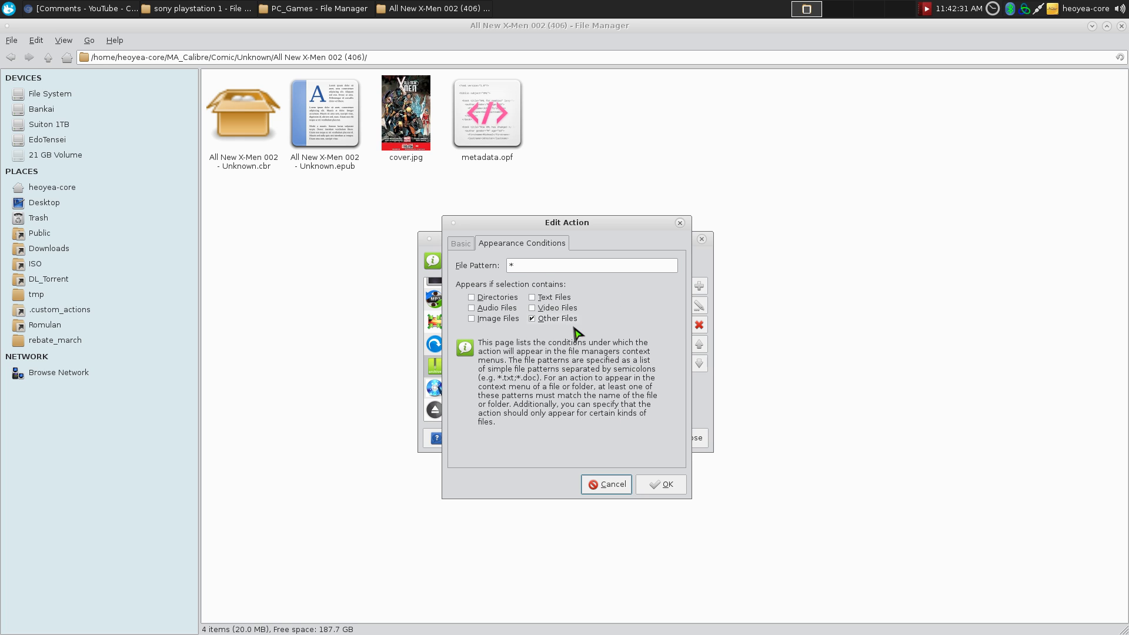
pyautogui.click(599, 487)
# Step: Close the Custom Actions list and launch ranger in the first tmux shell window
pyautogui.click(683, 440)
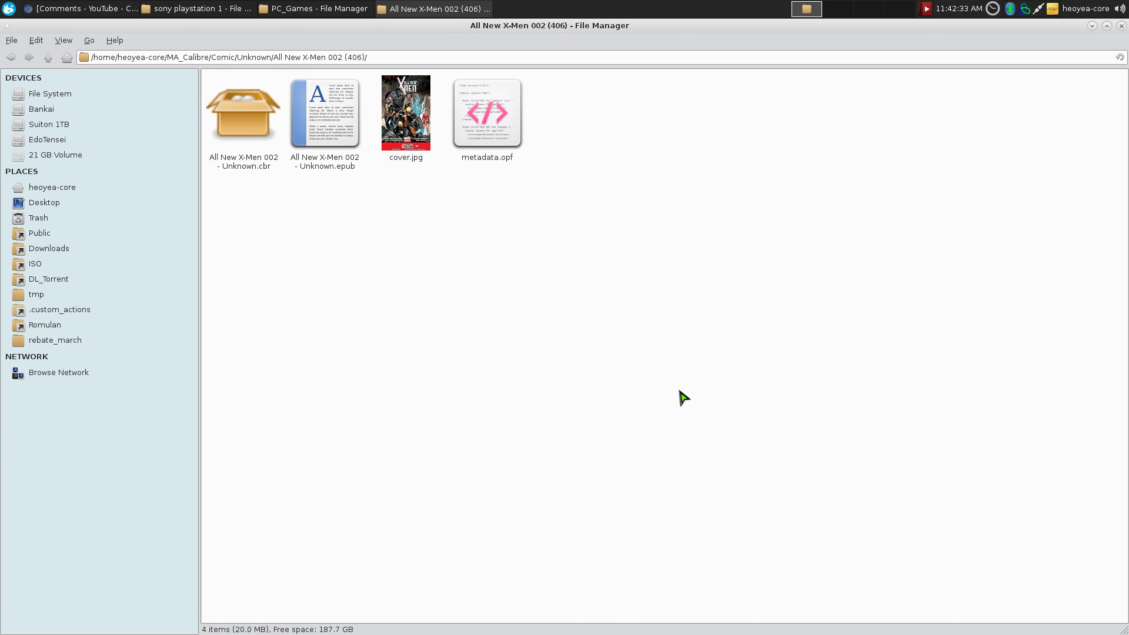
pyautogui.press('F12')
pyautogui.hotkey('ctrl', 'b')
pyautogui.press('1')
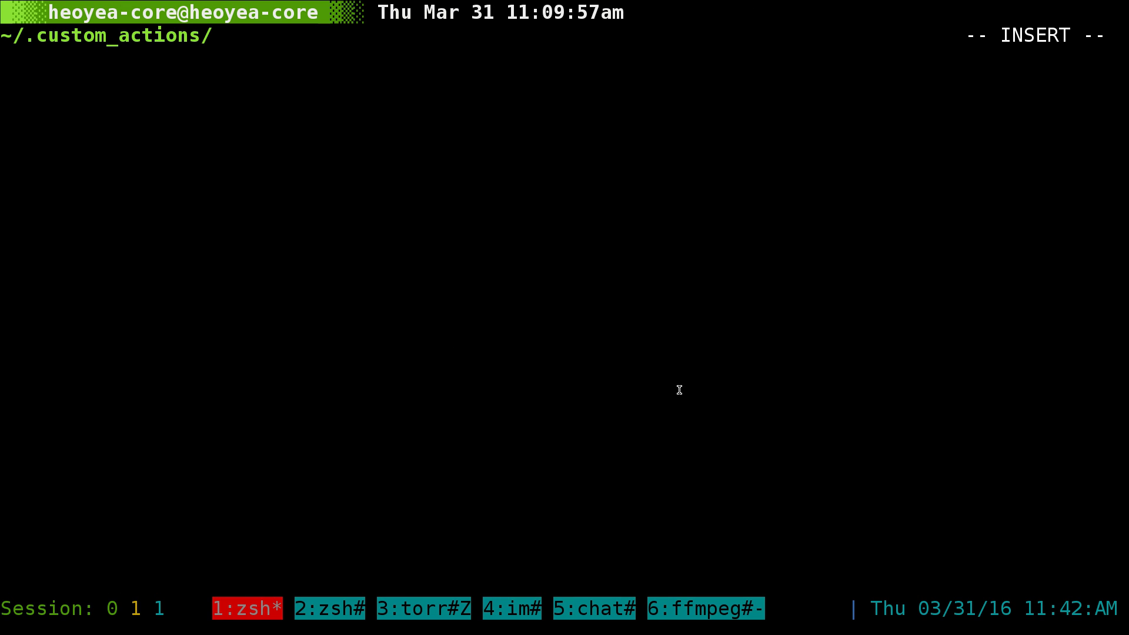
pyautogui.write('ranger')
pyautogui.press('Return')
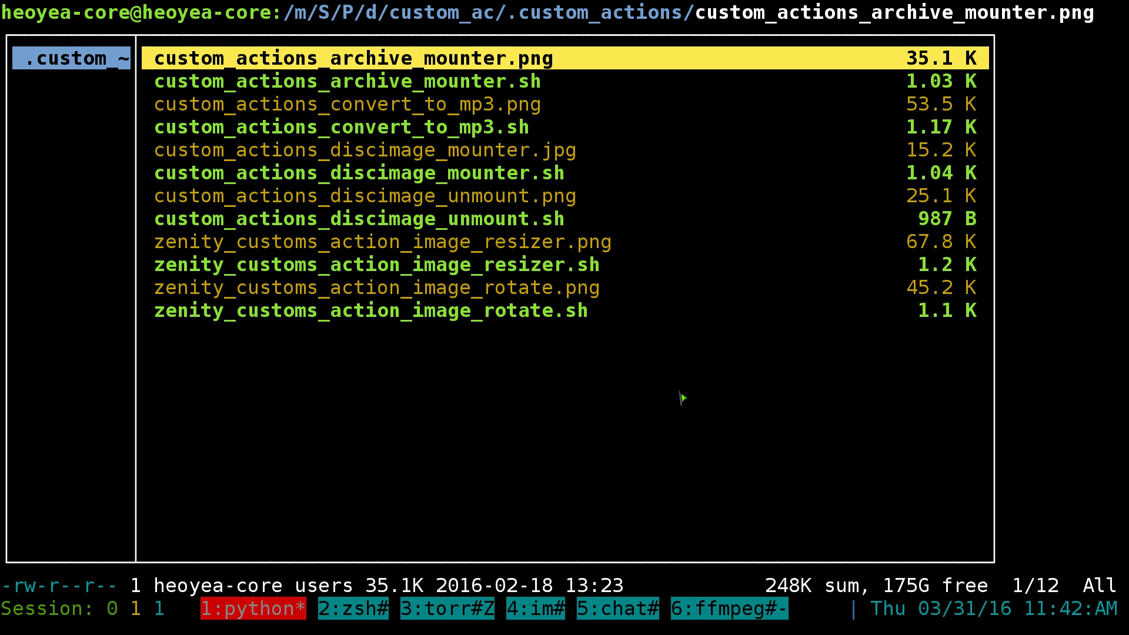
# Step: Open custom_actions_archive_mounter.sh in vim and highlight its gvfs-mount command and archive:// prefix
pyautogui.press('j')
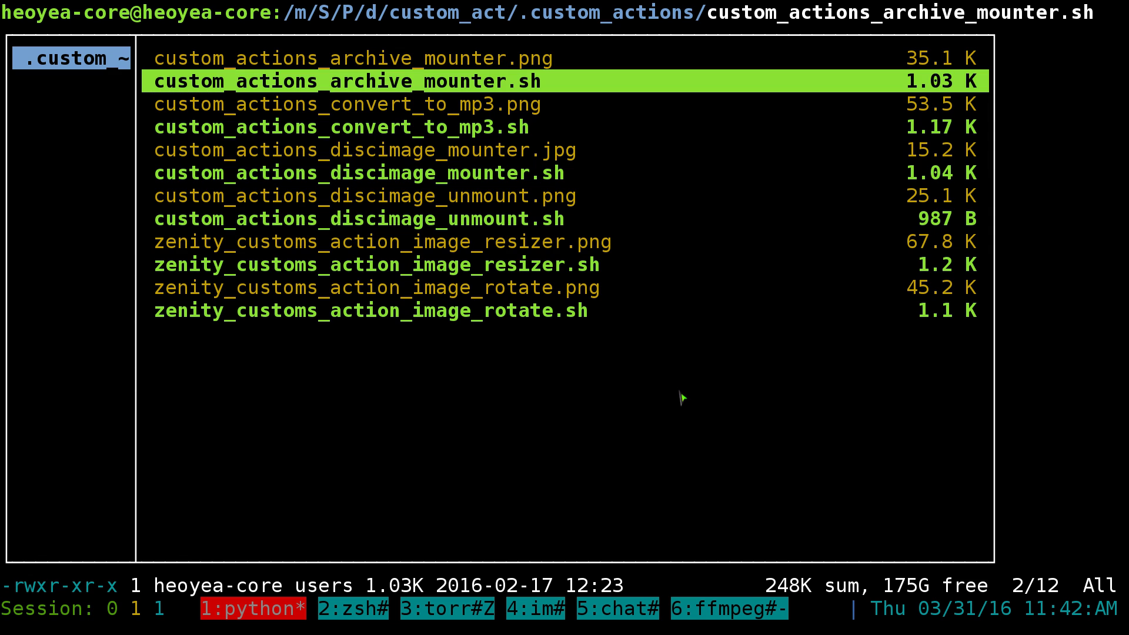
pyautogui.press('Return')
pyautogui.press('j')
pyautogui.press('j')
pyautogui.press('j')
pyautogui.press('j')
pyautogui.press('j')
pyautogui.press('j')
pyautogui.press('j')
pyautogui.press('j')
pyautogui.press('j')
pyautogui.press('j')
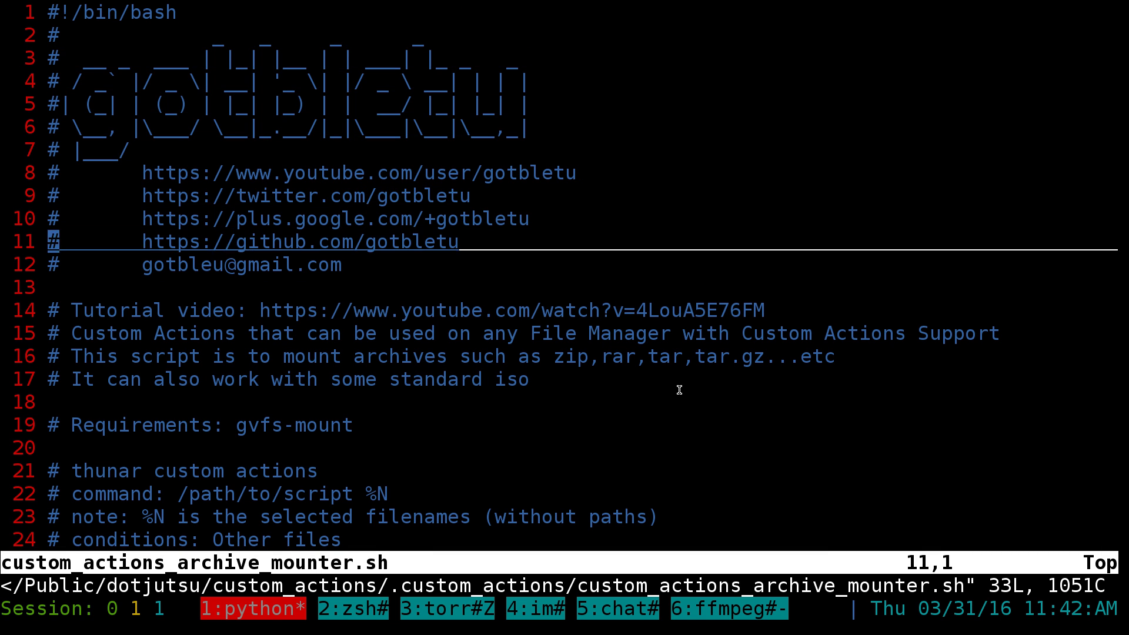
pyautogui.press('j')
pyautogui.press('j')
pyautogui.press('j')
pyautogui.press('j')
pyautogui.press('j')
pyautogui.press('j')
pyautogui.press('j')
pyautogui.press('j')
pyautogui.press('j')
pyautogui.press('j')
pyautogui.press('j')
pyautogui.press('j')
pyautogui.press('j')
pyautogui.press('j')
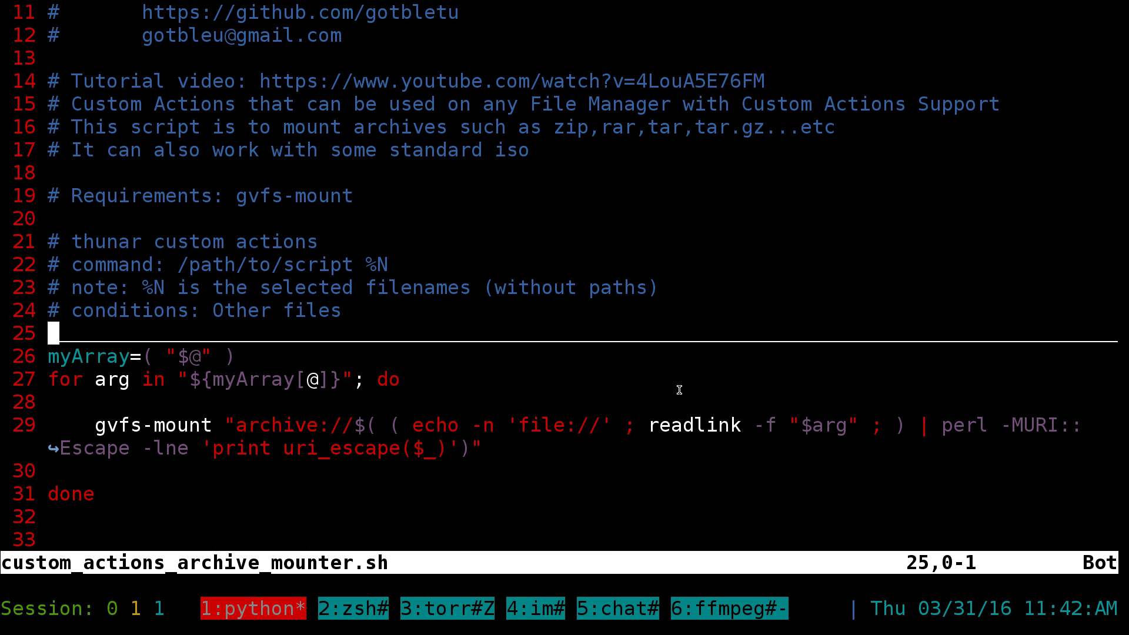
pyautogui.doubleClick(128, 431)
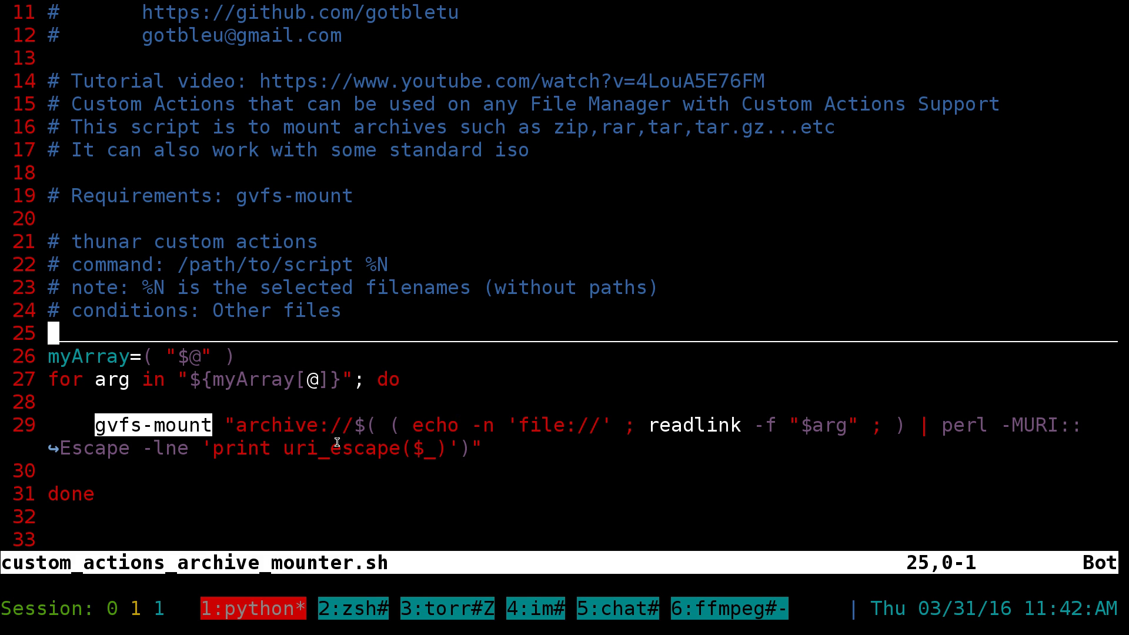
pyautogui.click(235, 424)
pyautogui.moveTo(236, 424); pyautogui.dragTo(354, 424)
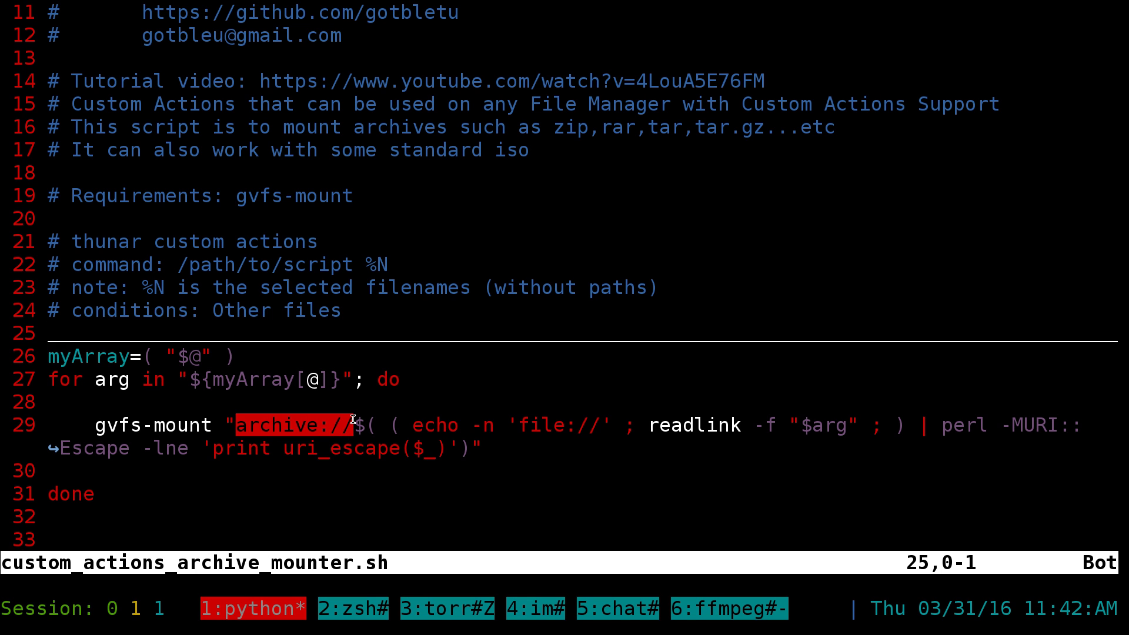
pyautogui.click(410, 415)
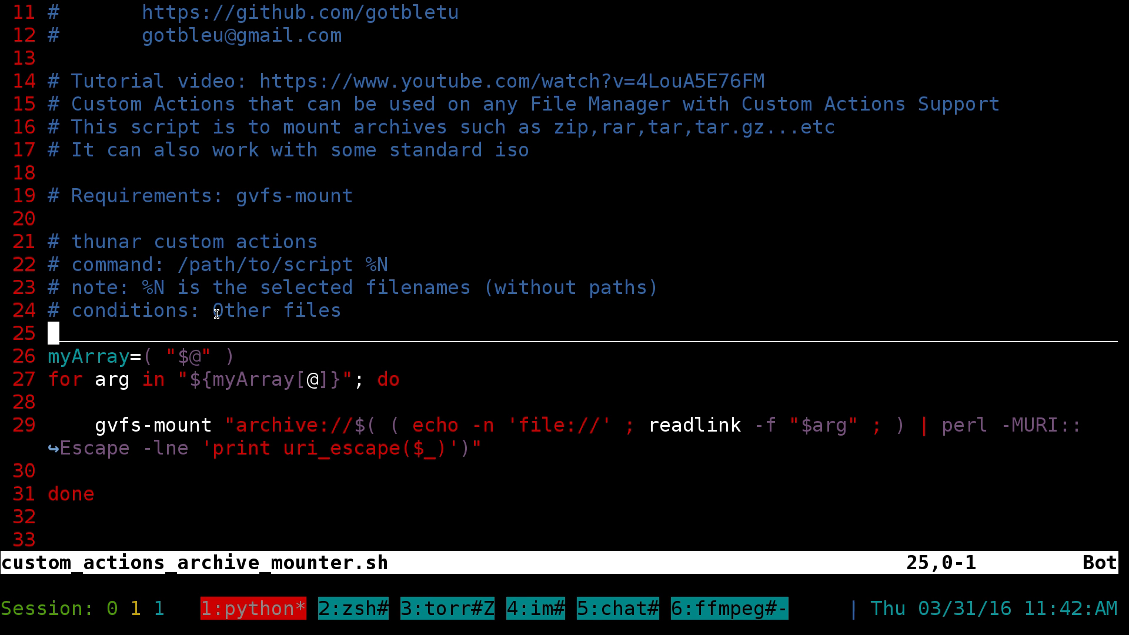
# Step: Highlight the Other files condition on line 24, then quit vim with :q back to ranger
pyautogui.moveTo(214, 311); pyautogui.dragTo(330, 311)
pyautogui.click(323, 312)
pyautogui.write(':q')
pyautogui.press('Return')
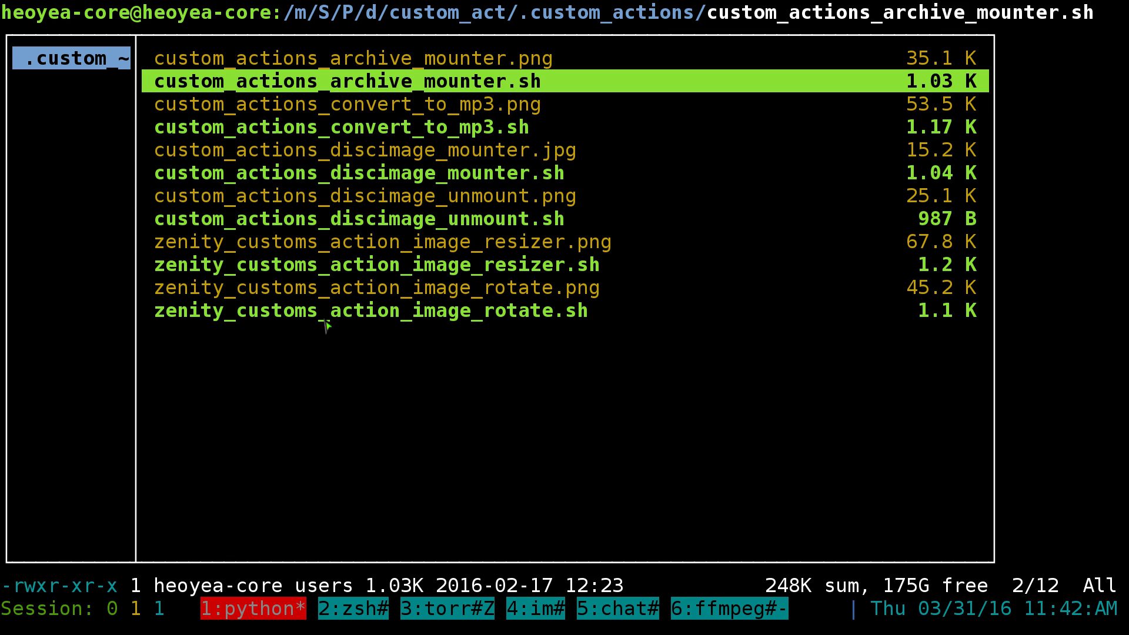
pyautogui.press('Down')
pyautogui.press('Down')
pyautogui.press('Down')
pyautogui.press('Down')
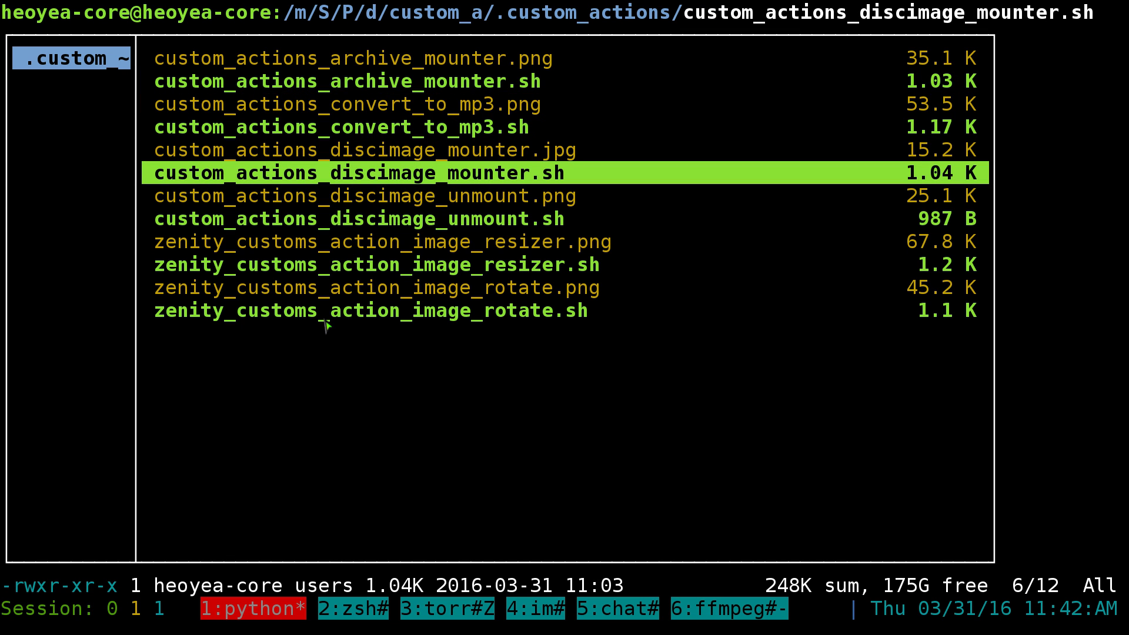
pyautogui.press('Return')
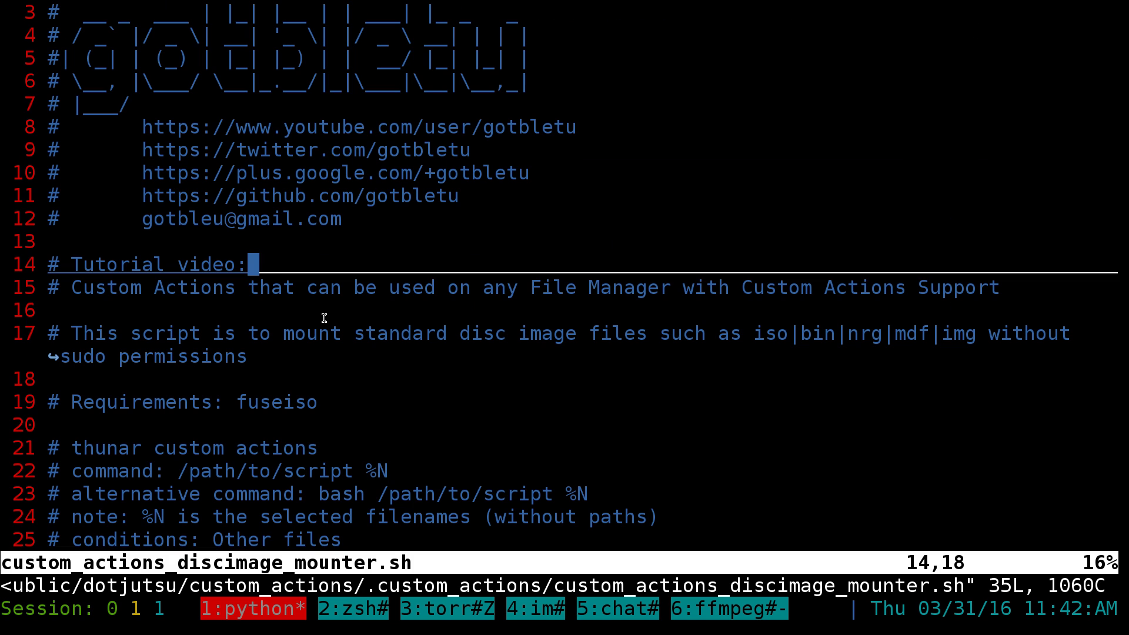
pyautogui.press('Down')
pyautogui.press('Down')
pyautogui.press('Down')
pyautogui.press('Down')
pyautogui.press('Down')
pyautogui.press('Down')
pyautogui.press('Down')
pyautogui.press('Down')
pyautogui.press('Down')
pyautogui.press('Down')
pyautogui.press('Down')
pyautogui.press('Down')
pyautogui.press('Down')
pyautogui.press('Down')
pyautogui.press('Down')
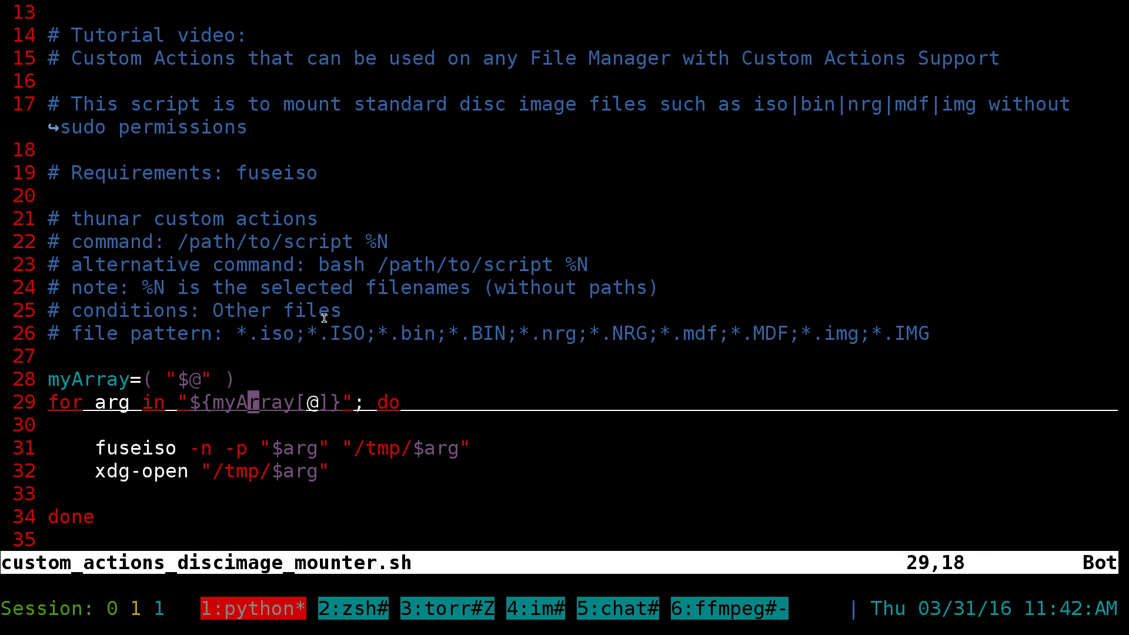
pyautogui.tripleClick(148, 449)
pyautogui.click(147, 449)
pyautogui.moveTo(94, 471); pyautogui.dragTo(335, 468)
pyautogui.click(335, 468)
pyautogui.moveTo(178, 246); pyautogui.dragTo(353, 249)
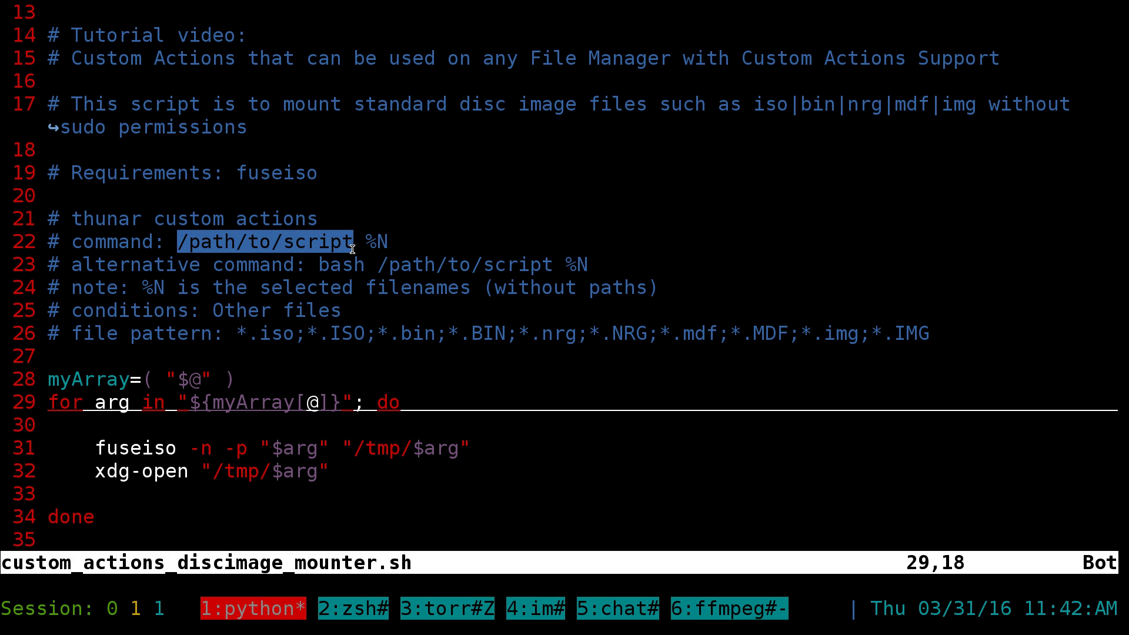
pyautogui.click(370, 242)
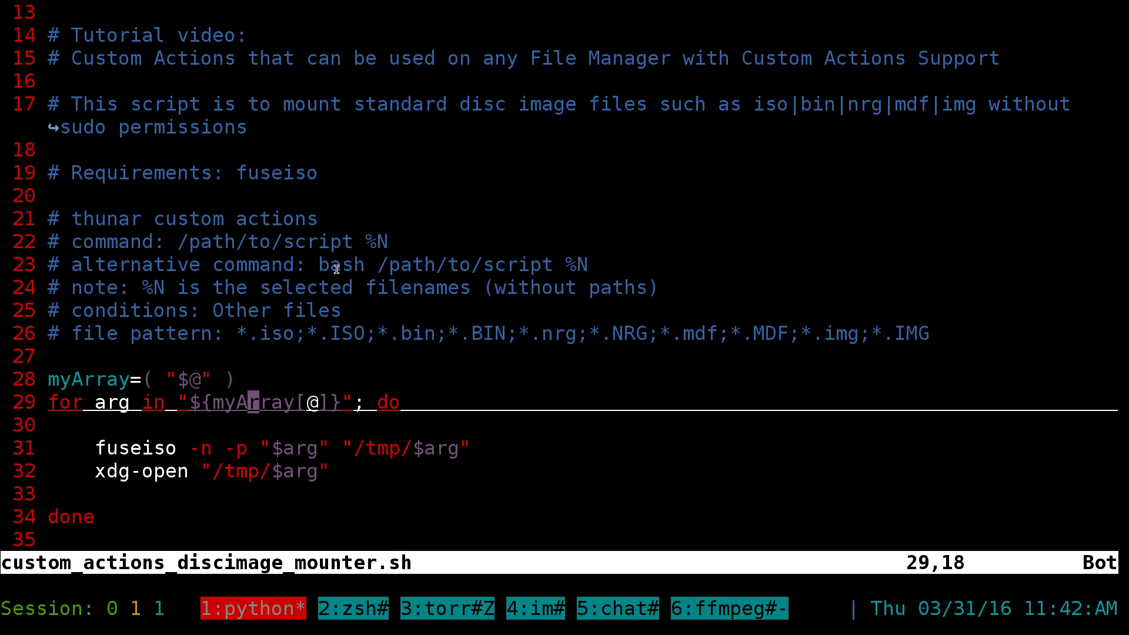
pyautogui.moveTo(317, 265); pyautogui.dragTo(538, 259)
pyautogui.click(536, 262)
pyautogui.doubleClick(347, 264)
pyautogui.moveTo(377, 265); pyautogui.dragTo(561, 256)
pyautogui.click(575, 254)
pyautogui.write(':q')
pyautogui.press('Return')
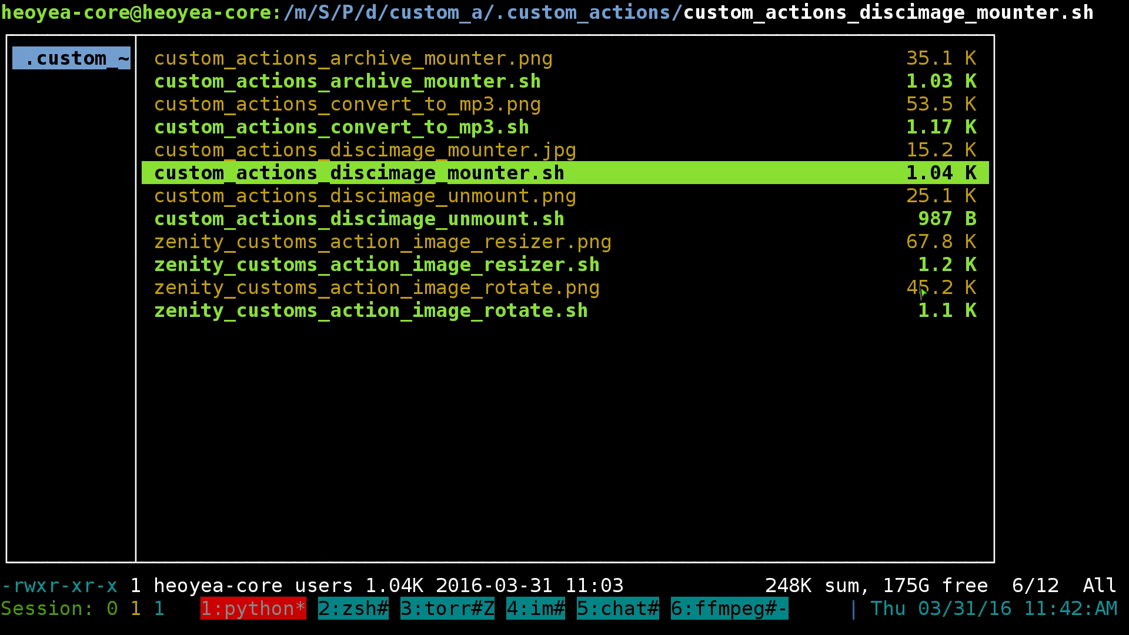
pyautogui.press('j')
pyautogui.press('j')
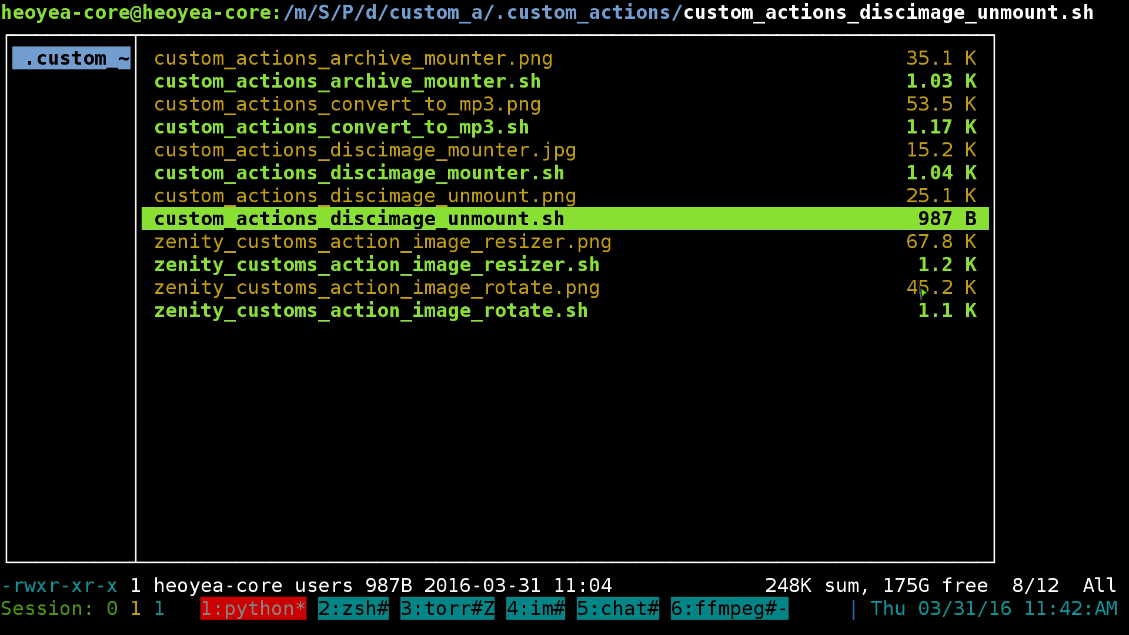
pyautogui.press('Return')
pyautogui.press('j')
pyautogui.press('j')
pyautogui.press('j')
pyautogui.press('j')
pyautogui.press('j')
pyautogui.press('j')
pyautogui.press('j')
pyautogui.press('j')
pyautogui.press('j')
pyautogui.press('j')
pyautogui.press('j')
pyautogui.press('j')
pyautogui.press('j')
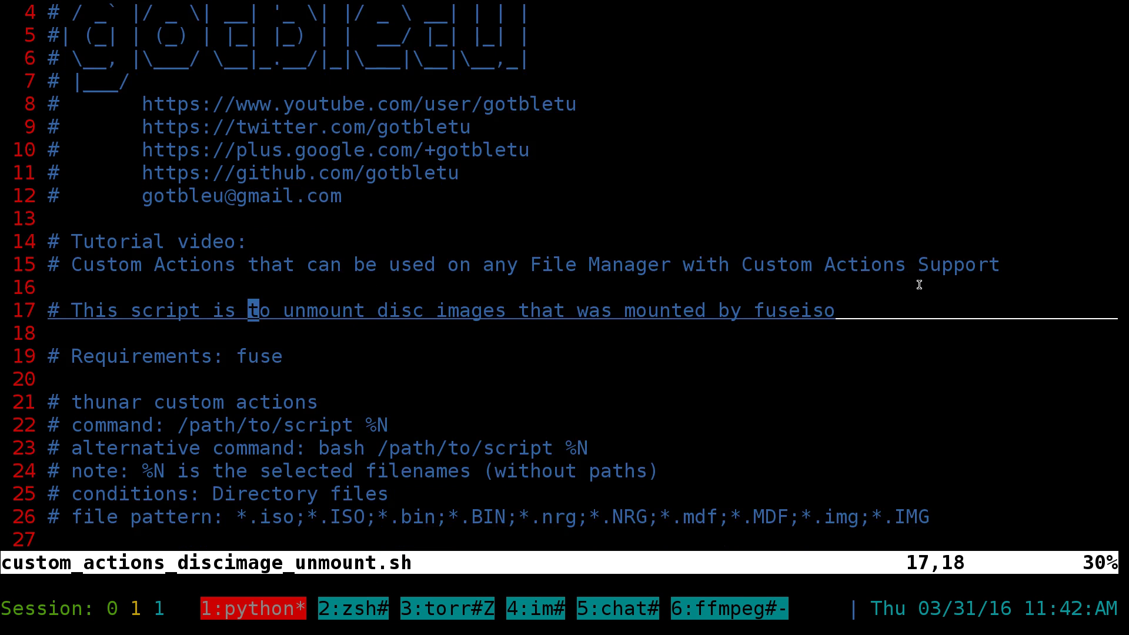
pyautogui.press('j')
pyautogui.press('j')
pyautogui.press('j')
pyautogui.press('j')
pyautogui.press('j')
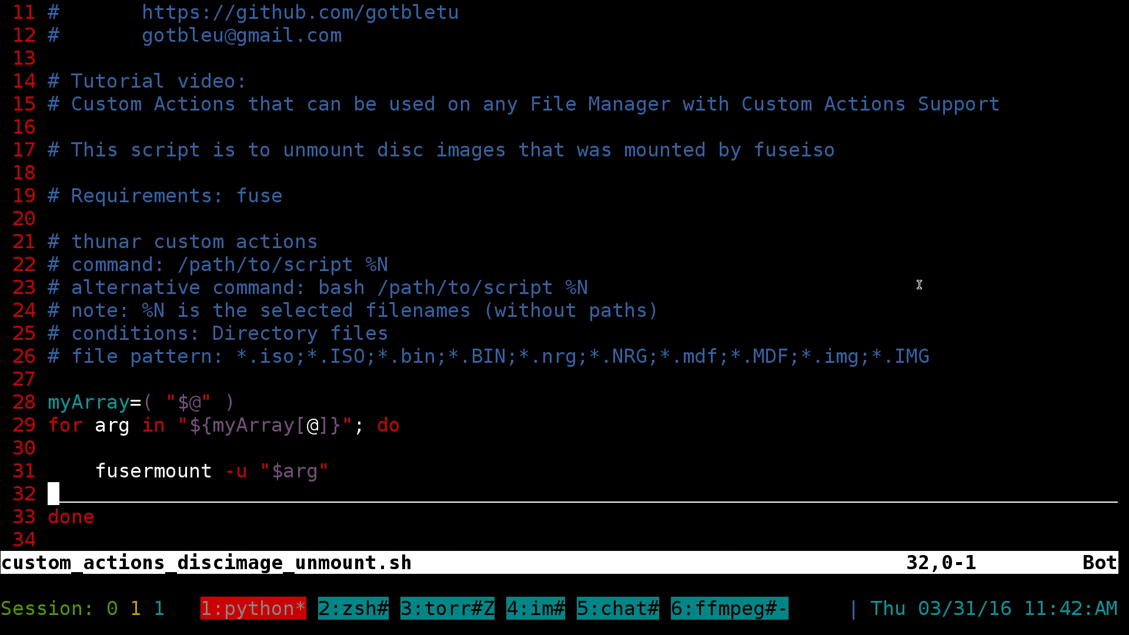
pyautogui.doubleClick(147, 471)
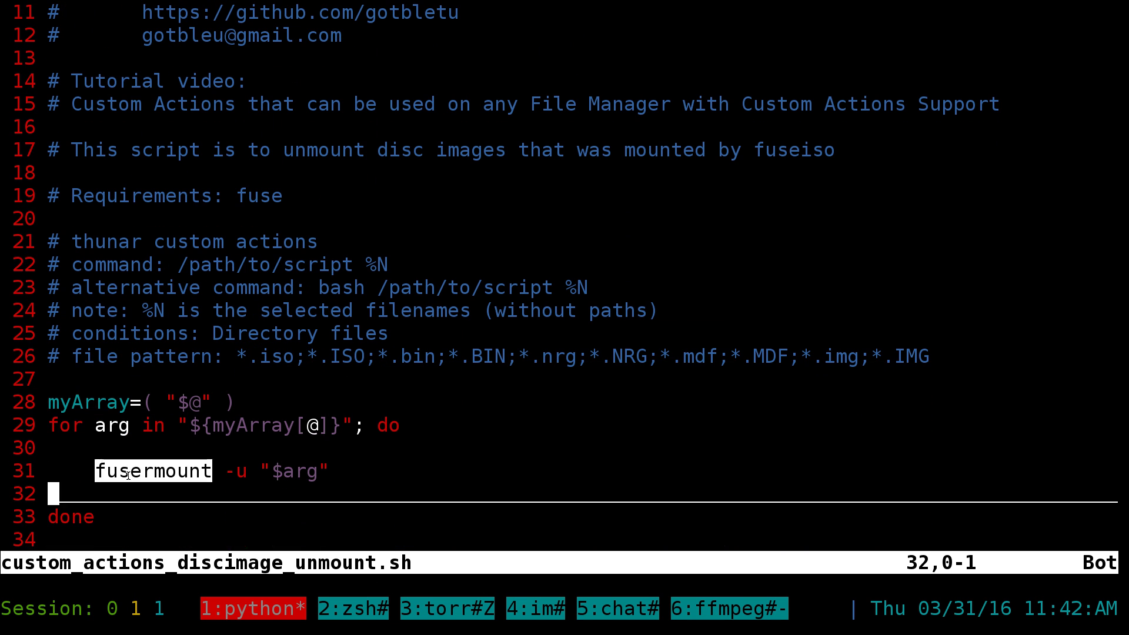
pyautogui.click(160, 472)
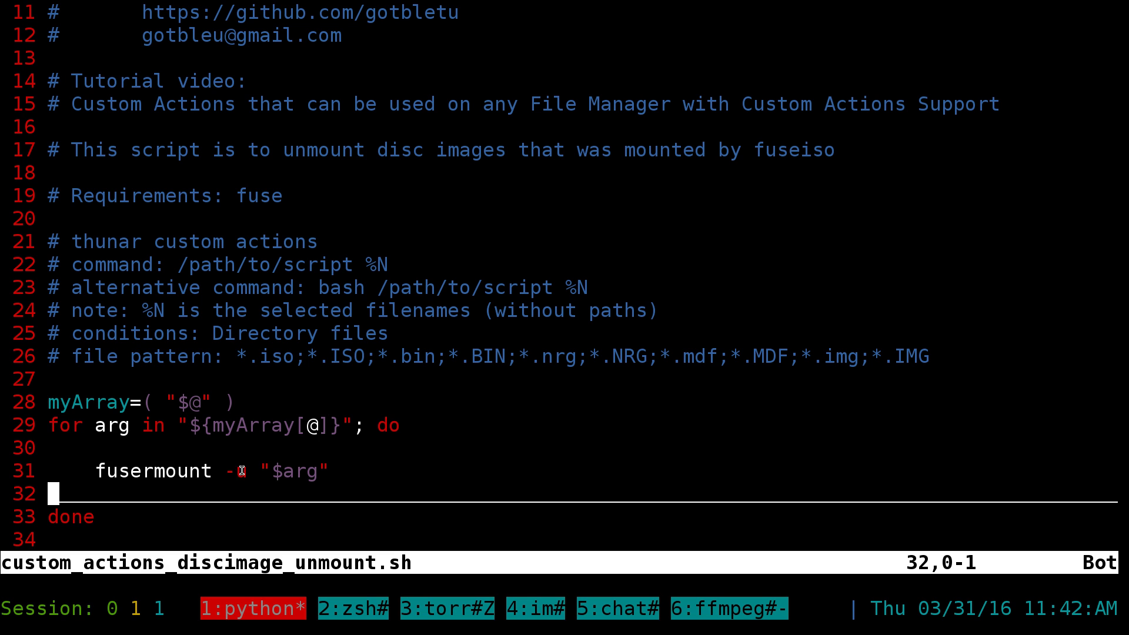
pyautogui.moveTo(226, 473); pyautogui.dragTo(247, 472)
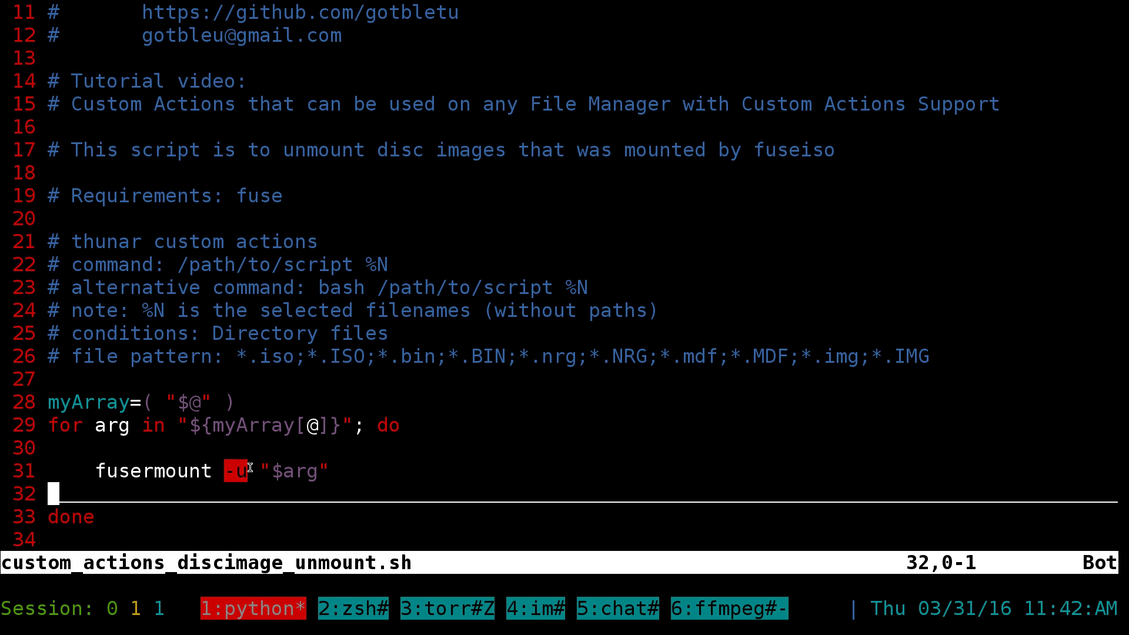
pyautogui.click(313, 458)
pyautogui.write(':q')
pyautogui.press('Return')
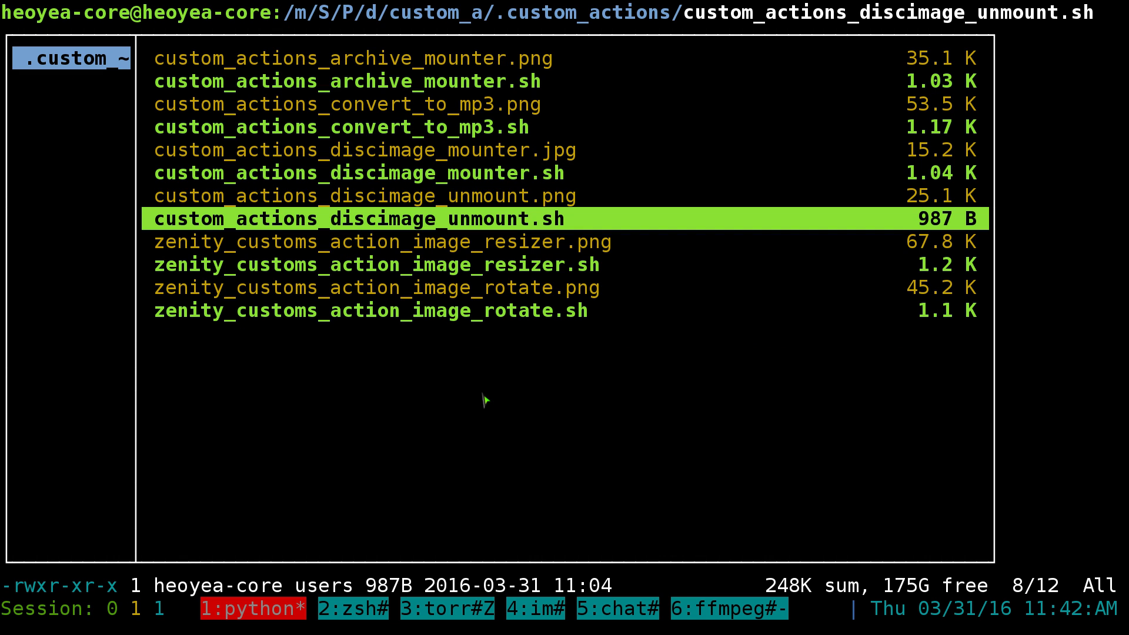